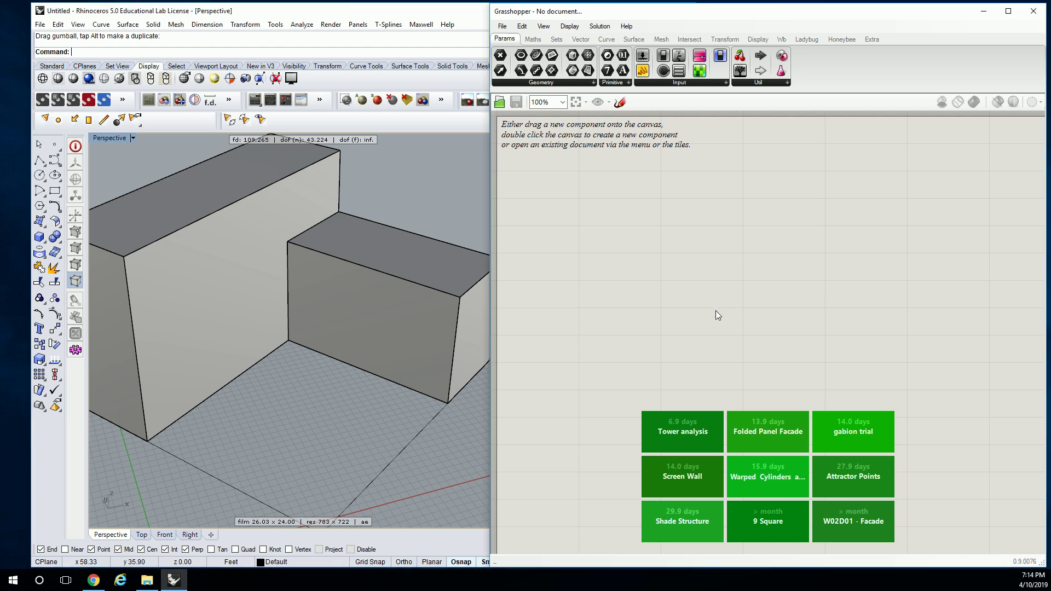
Zoom into Page 017.jpg and pan down to study the lower shade-structure render
scroll(729, 222, "down", 3)
scroll(729, 222, "up", 5)
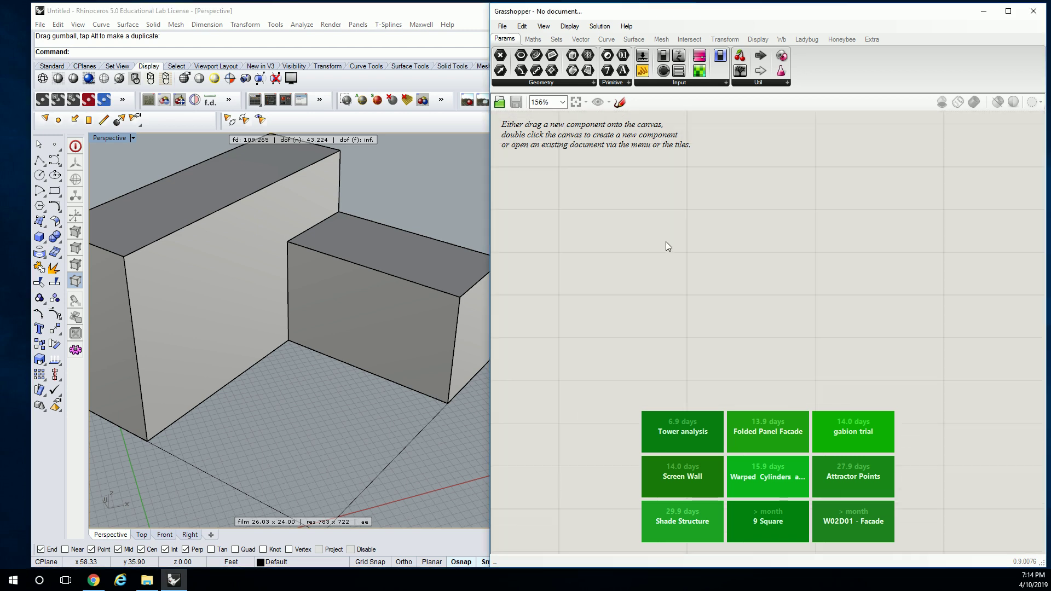
right_click_drag(363, 371, 362, 336)
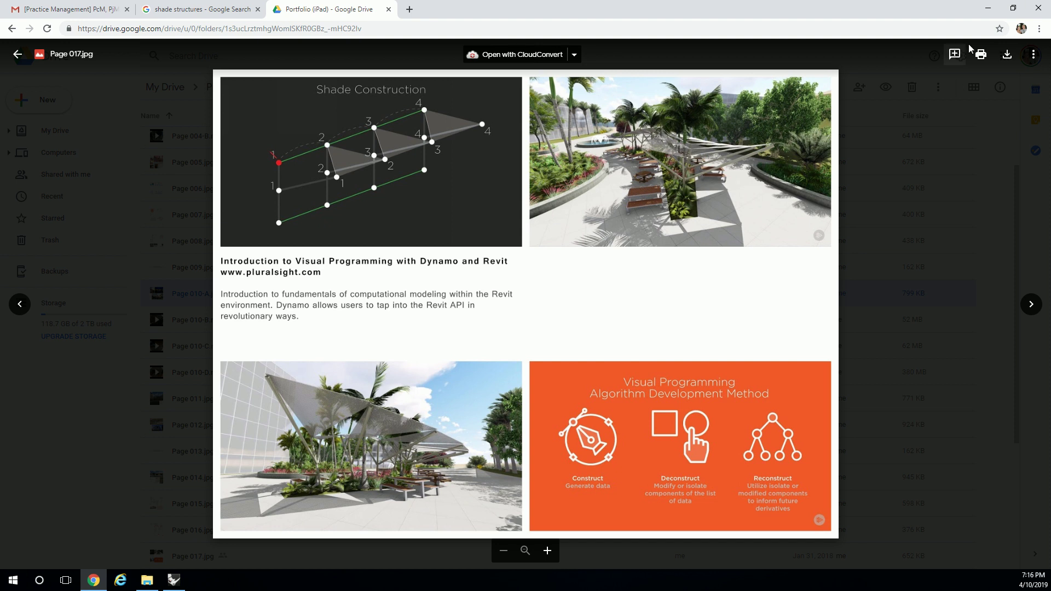
scroll(871, 83, "up", 3, "ctrl")
scroll(729, 136, "up", 2, "ctrl")
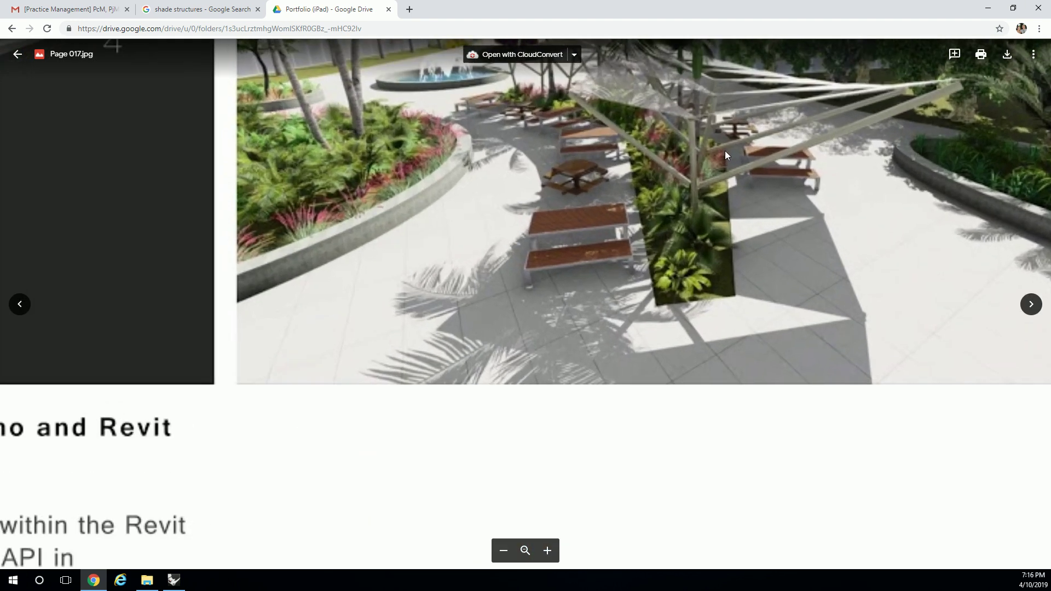
scroll(717, 156, "down", 1, "ctrl")
scroll(619, 208, "down", 5)
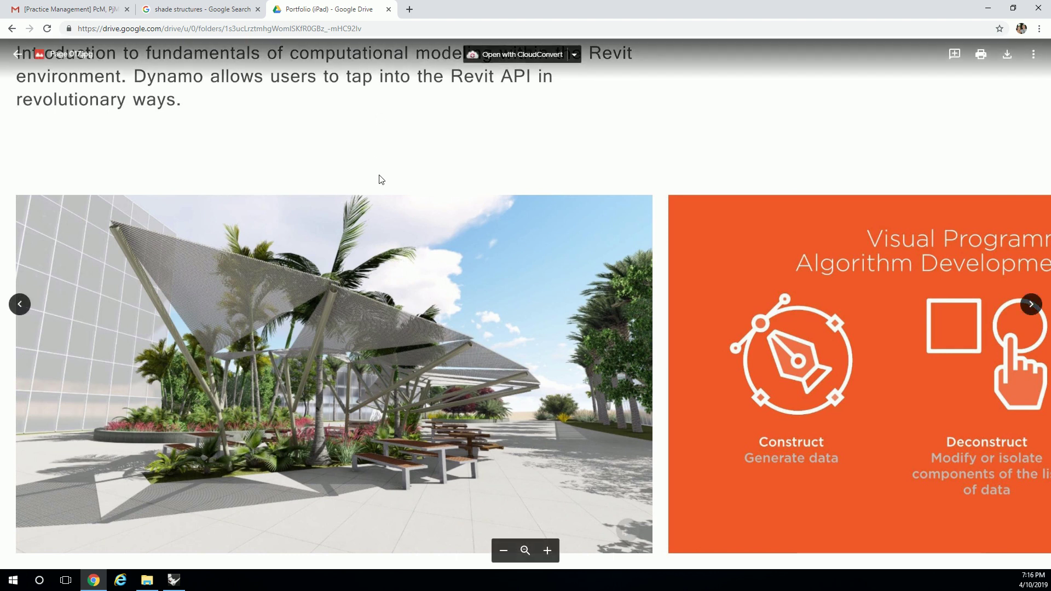
scroll(377, 177, "up", 3)
scroll(588, 230, "down", 3)
Back in Rhino, draw a four-point control-point curve on the ground plane between the boxes
left_click(988, 8)
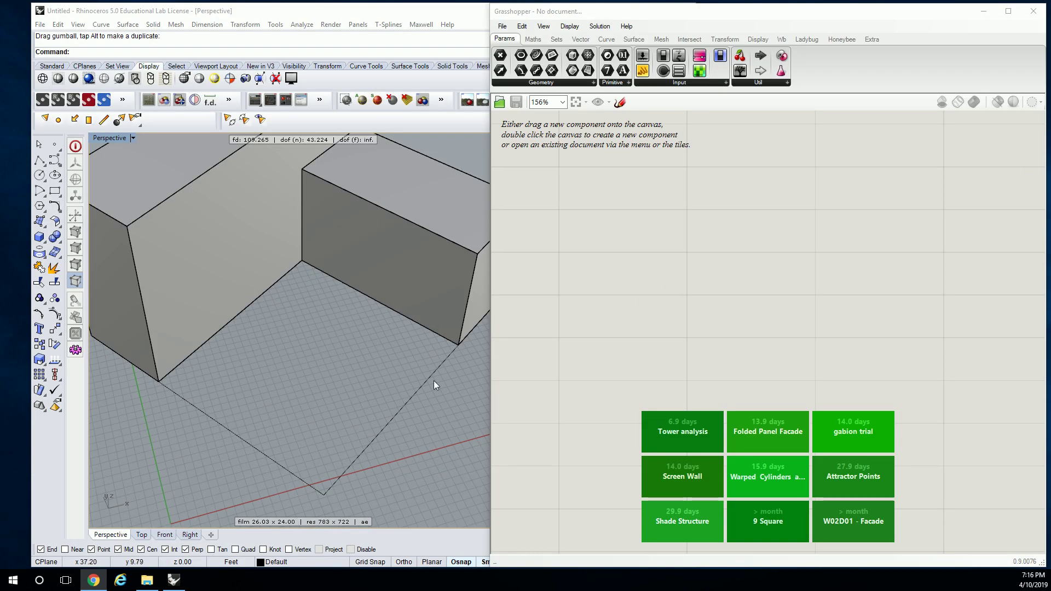
left_click(303, 371)
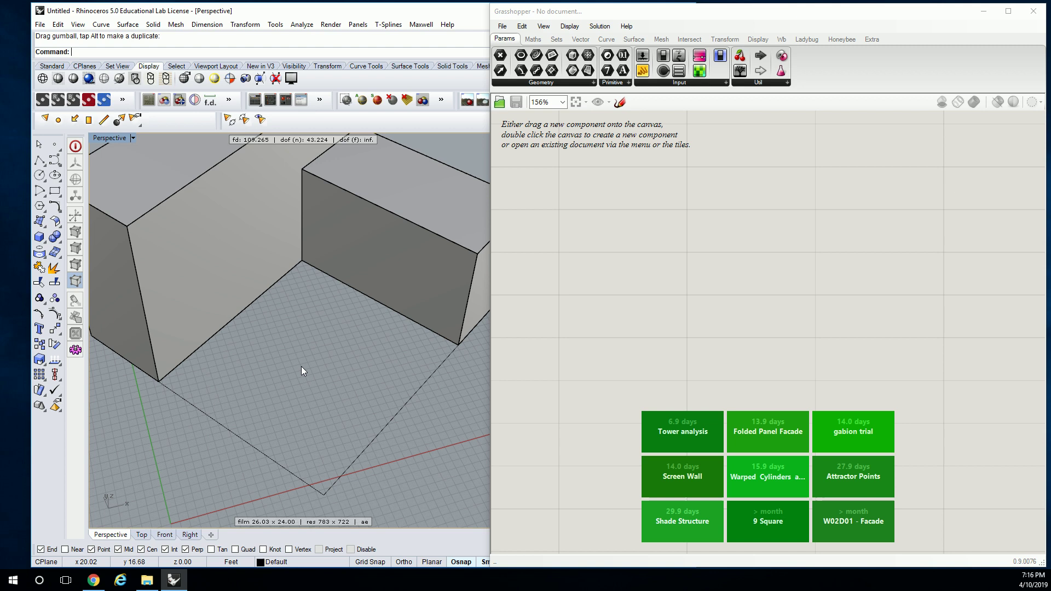
left_click(50, 164)
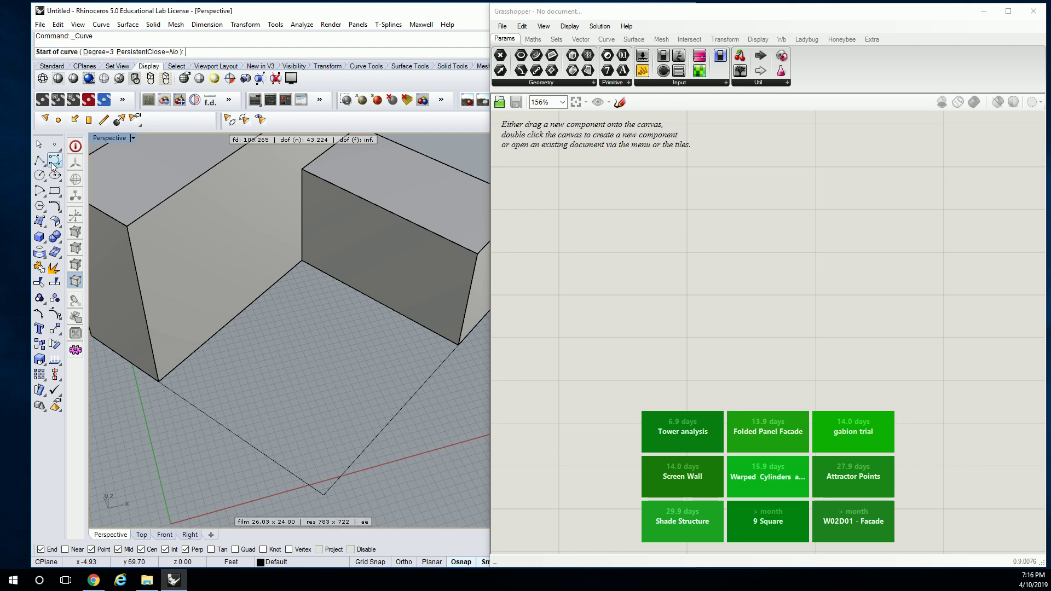
left_click(210, 356)
left_click(238, 404)
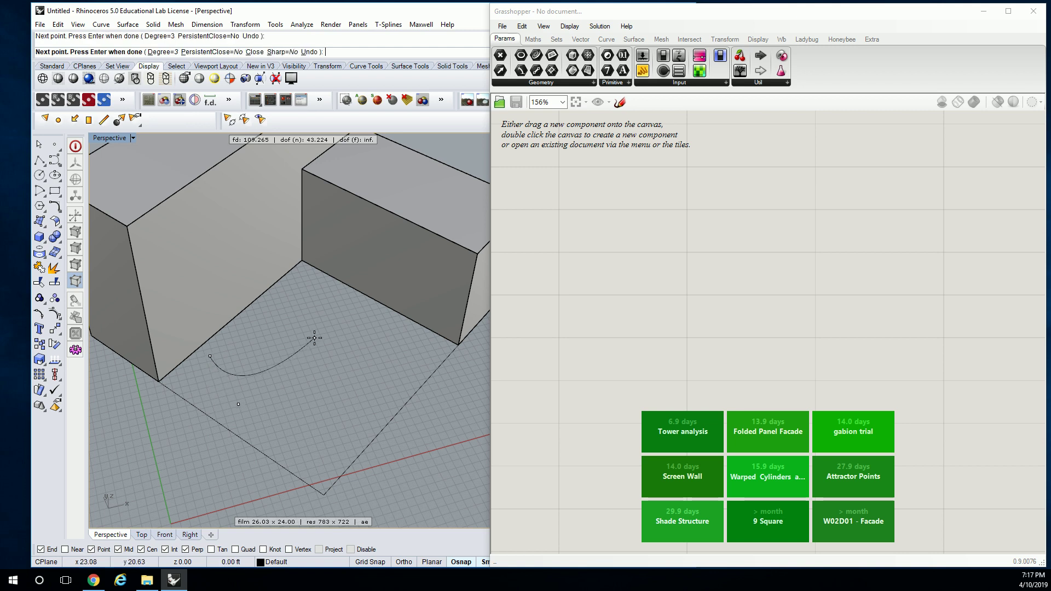
left_click(314, 337)
left_click(424, 353)
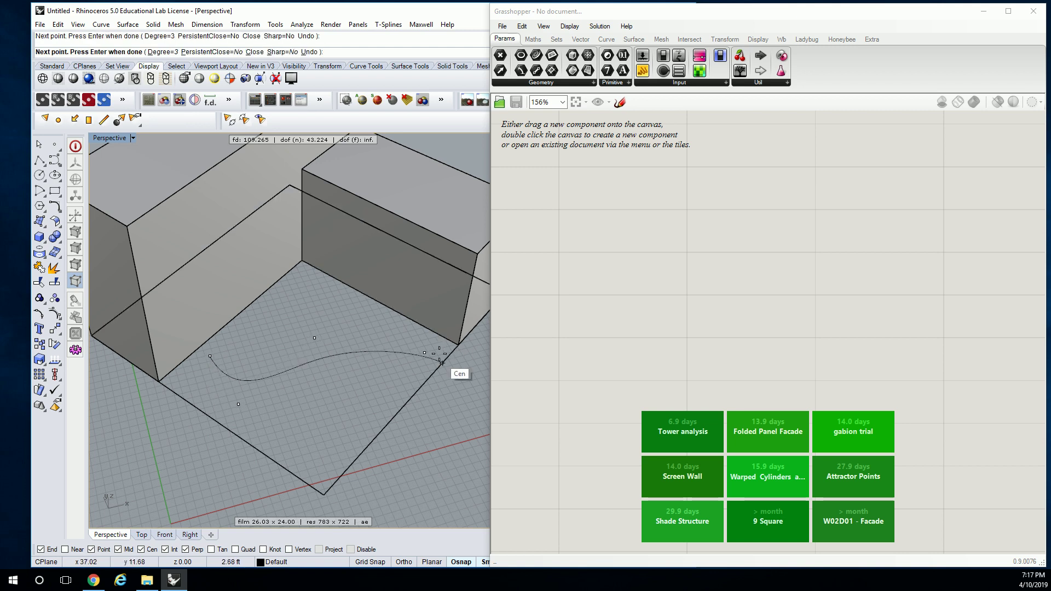
right_click(442, 362)
Shift the new curve sideways along its Y direction with the gumball
right_click_drag(441, 363, 411, 359)
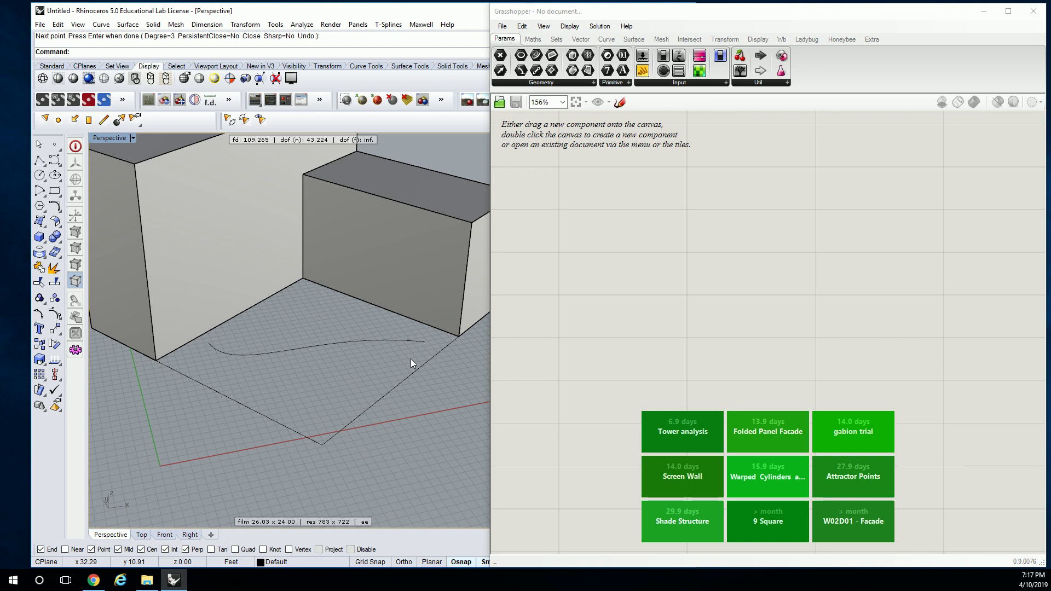
right_click_drag(438, 356, 376, 344)
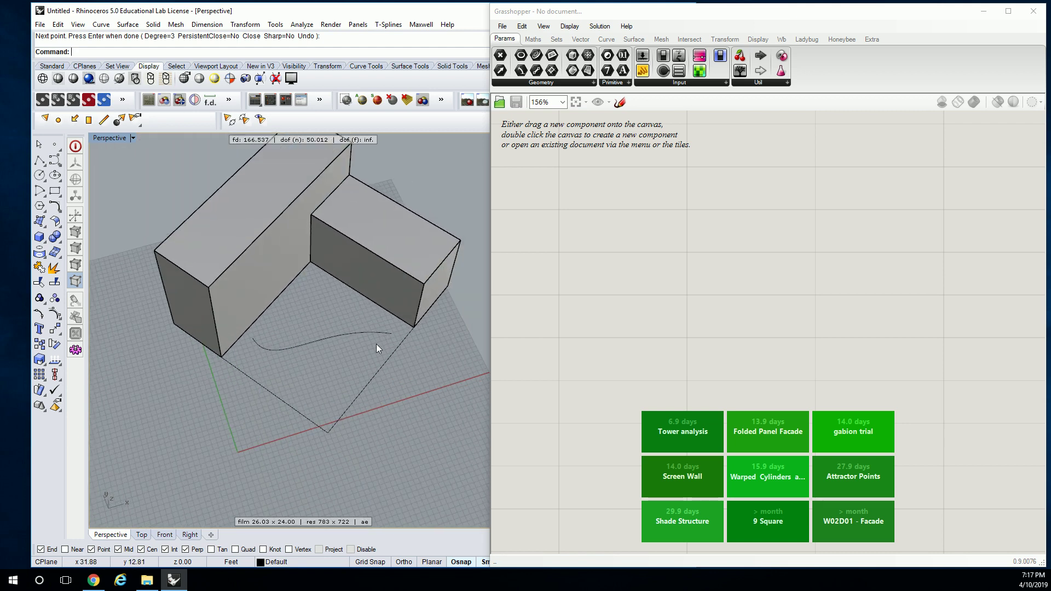
left_click(343, 335)
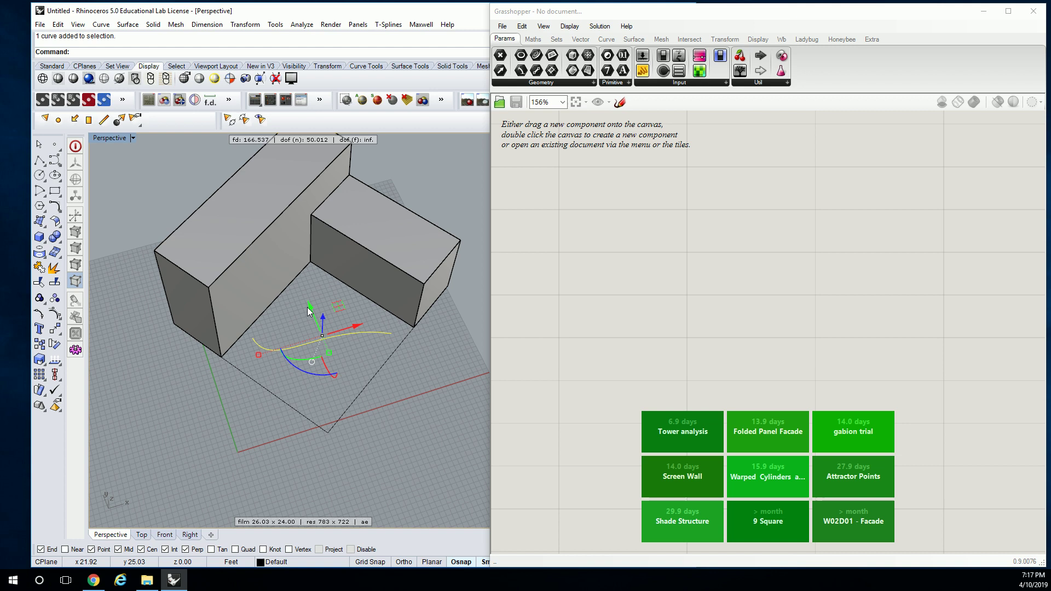
left_click_drag(307, 307, 310, 319)
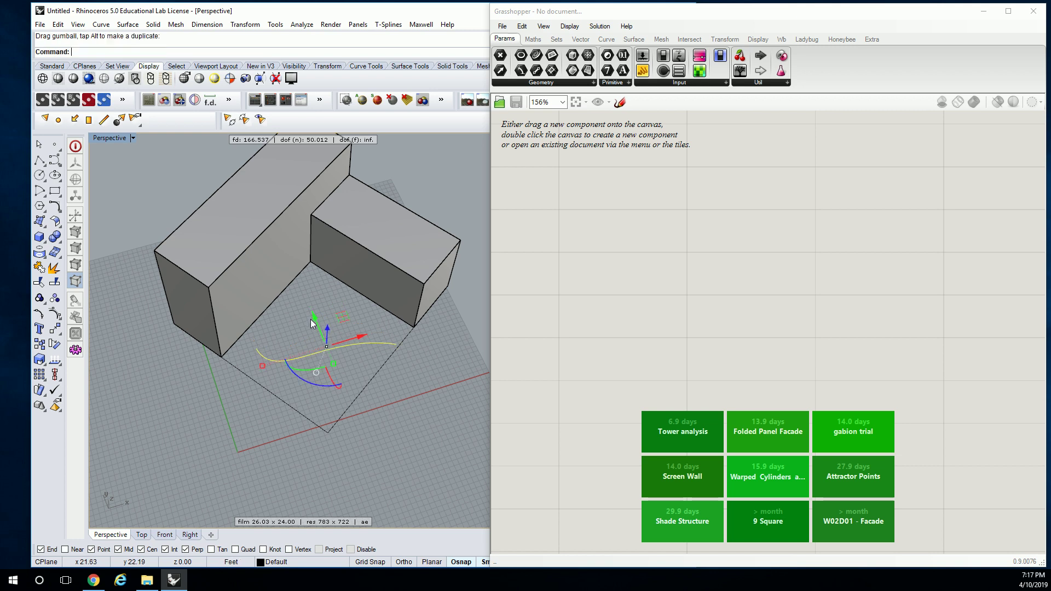
left_click(280, 329)
scroll(329, 350, "up", 3)
scroll(347, 353, "up", 2)
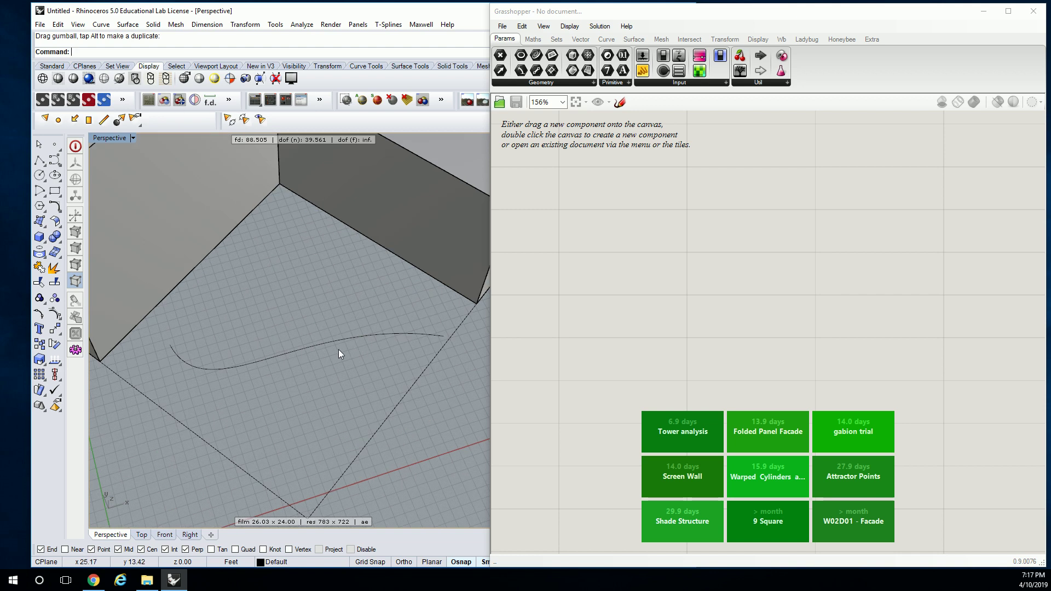
key("Return")
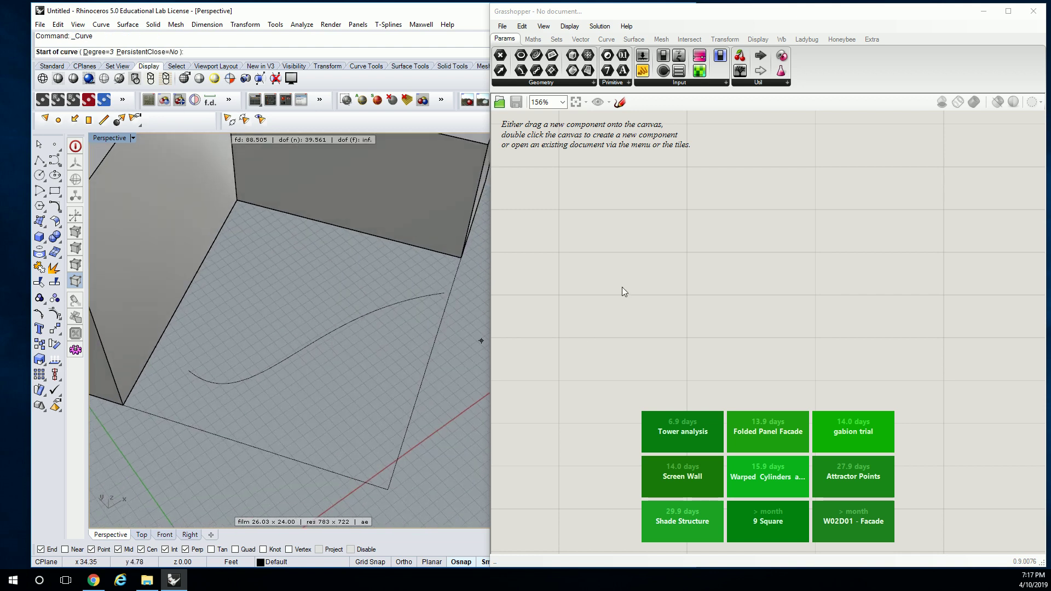
right_click(416, 344)
left_click(678, 281)
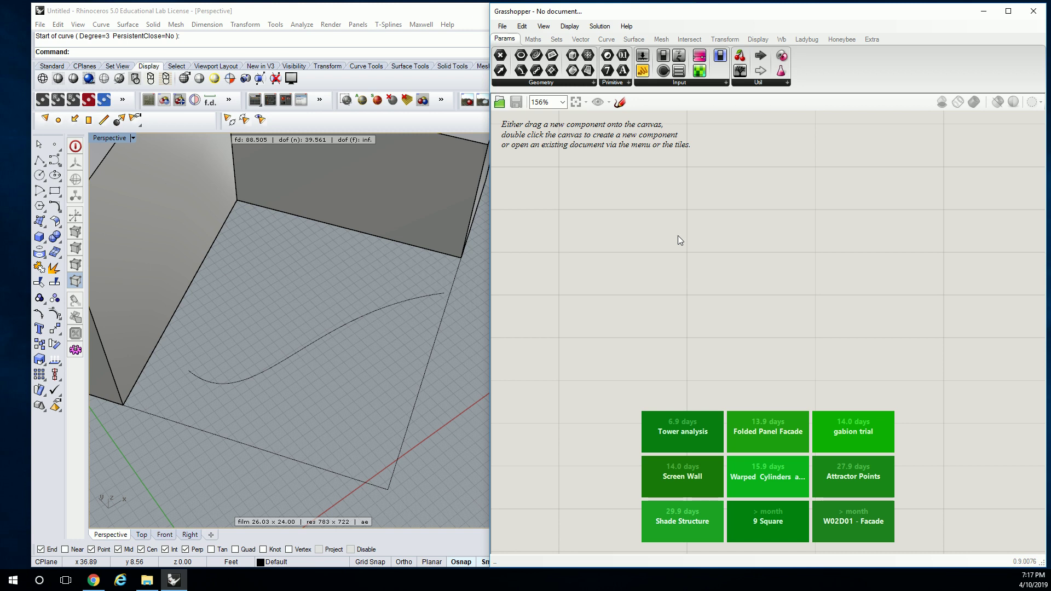
Place a Curve parameter and reference the drawn Rhino curve into it
left_click(605, 39)
left_click(504, 39)
left_click_drag(537, 55, 658, 264)
right_click(659, 265)
left_click(691, 437)
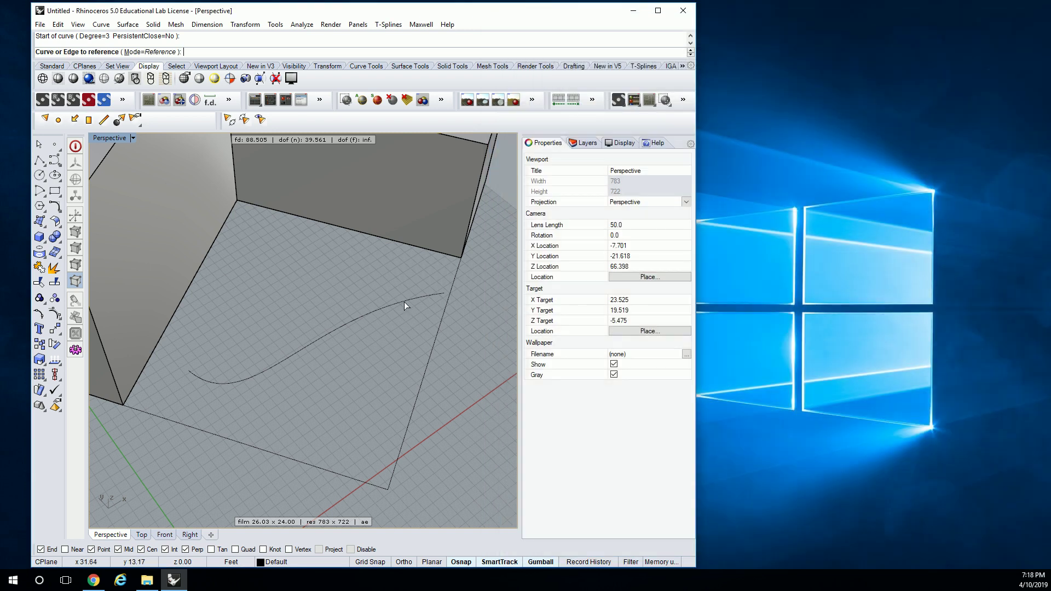
left_click(408, 299)
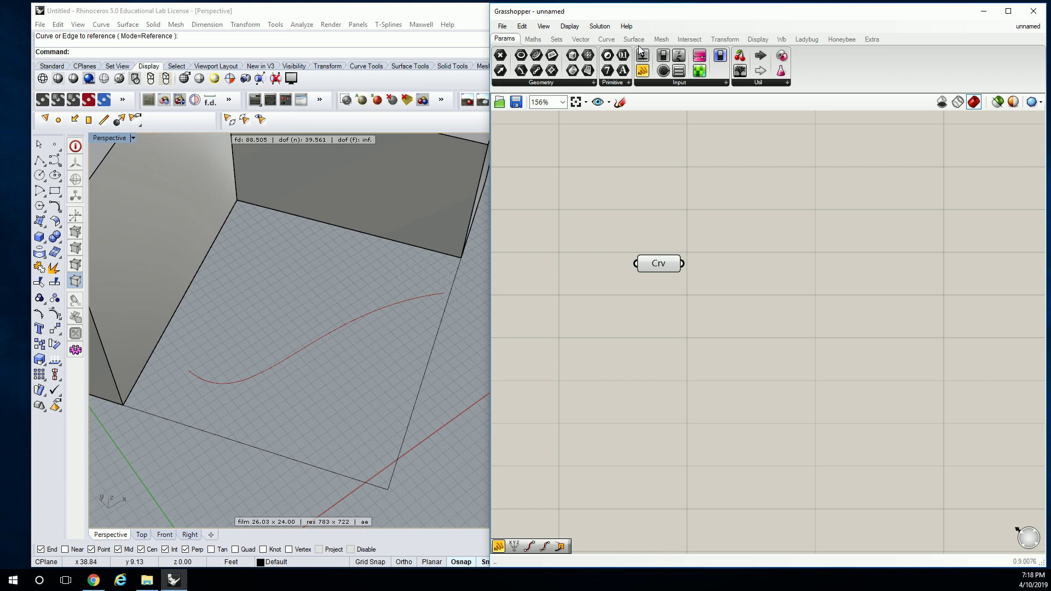
Add a Divide Curve component and feed the referenced curve into it
left_click(606, 39)
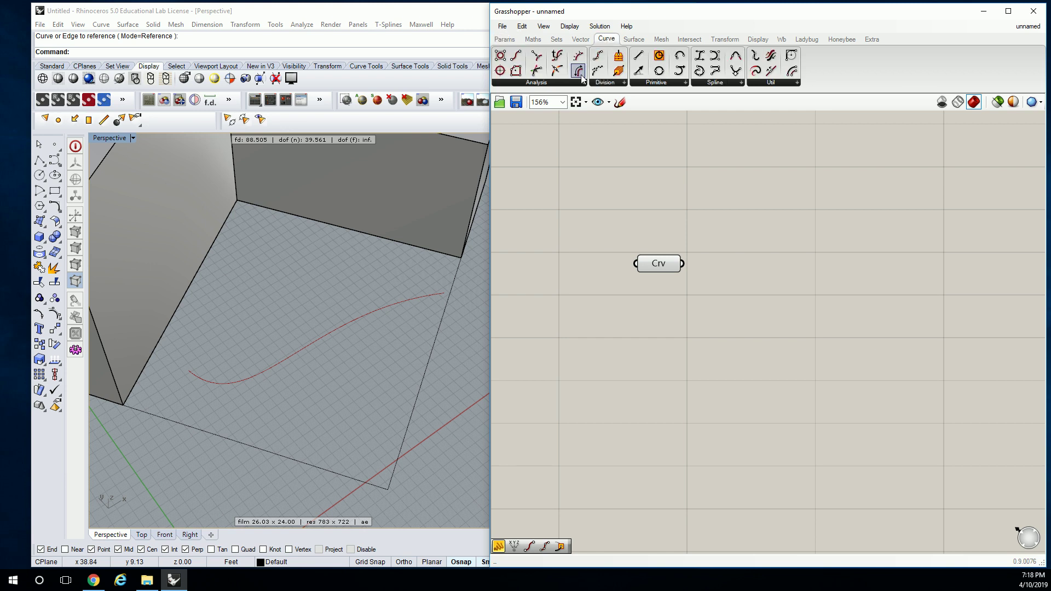
left_click(604, 83)
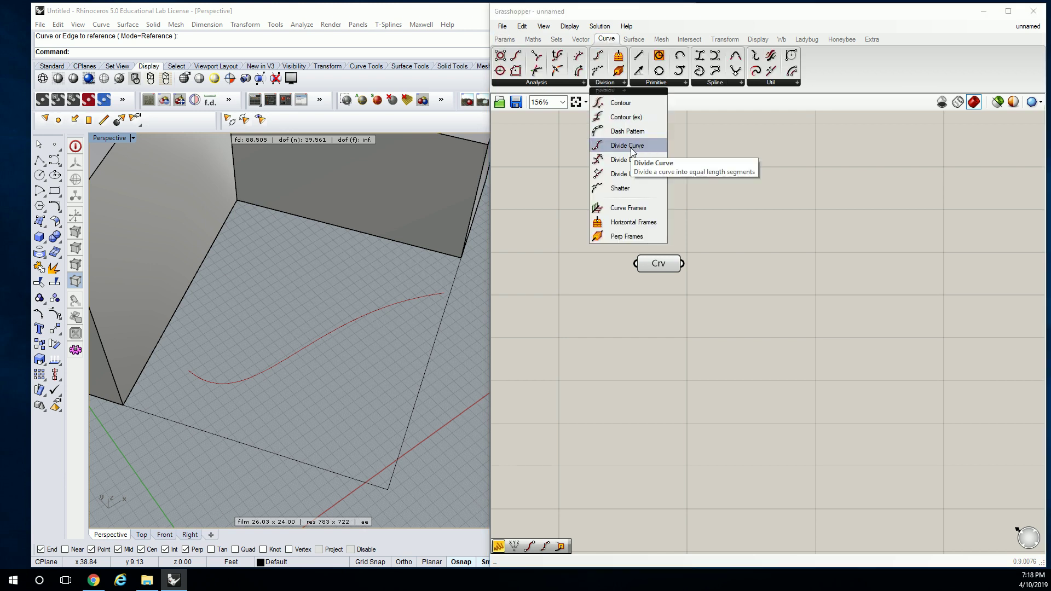
left_click_drag(603, 146, 784, 300)
left_click_drag(682, 263, 756, 283)
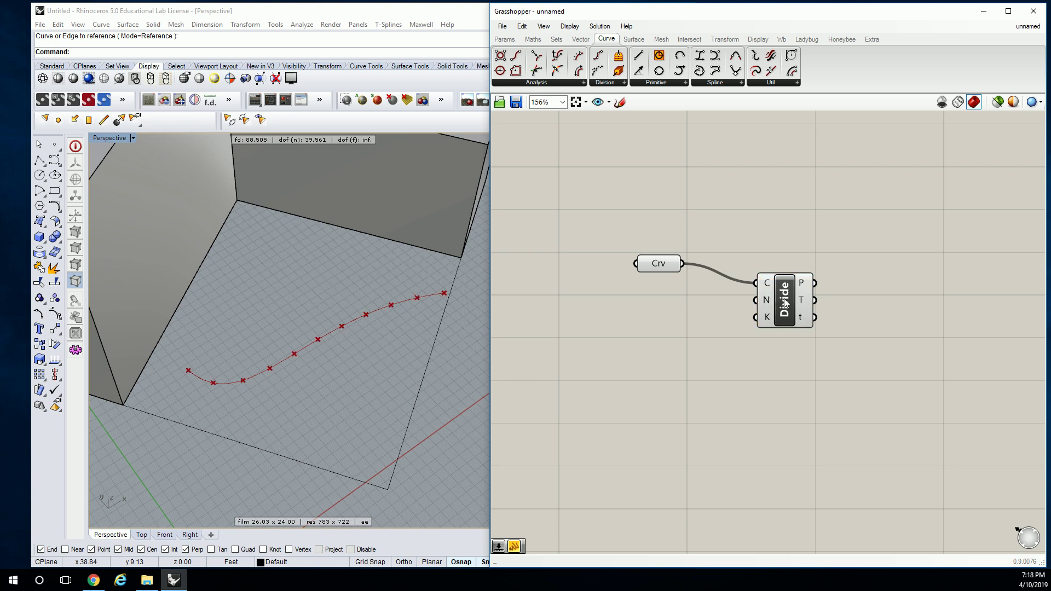
mouse_move(766, 302)
Add a Number Slider, wire it to Divide's N input, and set the count to 5
double_click(664, 316)
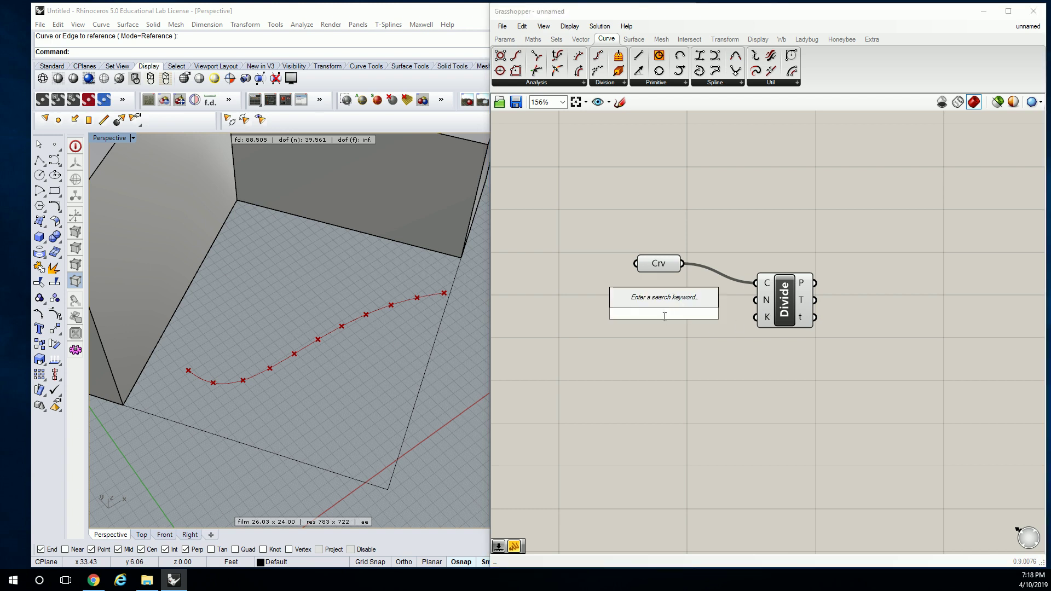
type("slider")
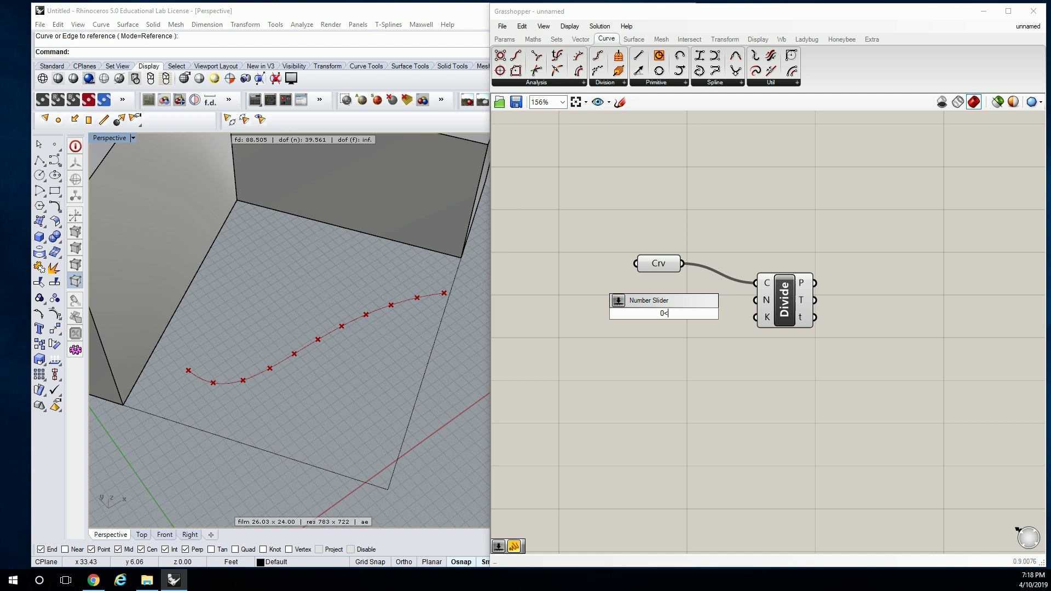
key("Return")
left_click_drag(734, 313, 756, 300)
left_click_drag(648, 314, 683, 315)
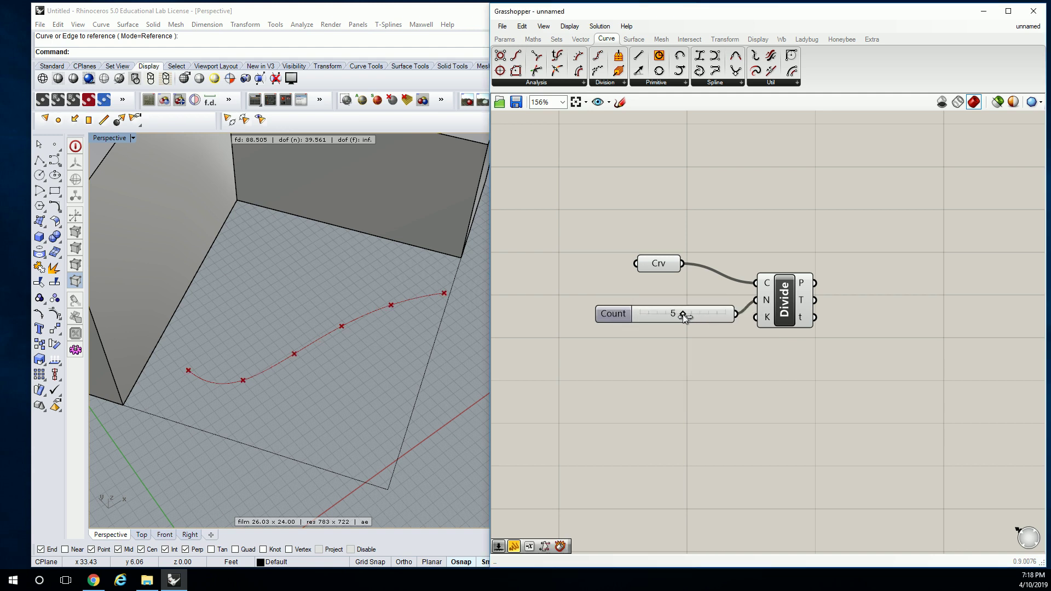
mouse_move(368, 343)
right_mouse_down()
mouse_move(342, 301)
mouse_move(381, 329)
right_mouse_up()
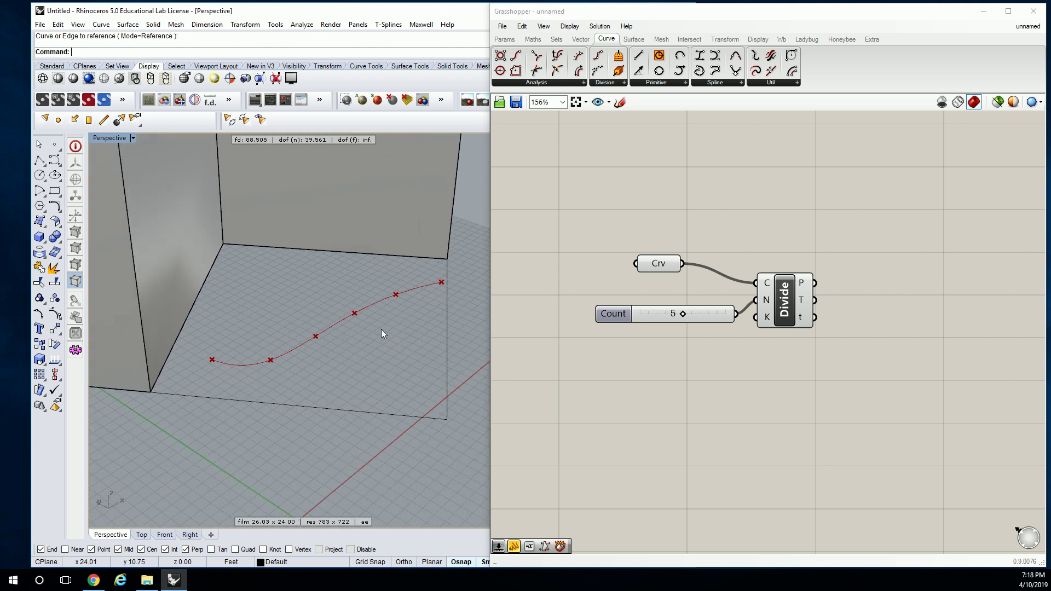
right_click_drag(311, 354, 389, 335)
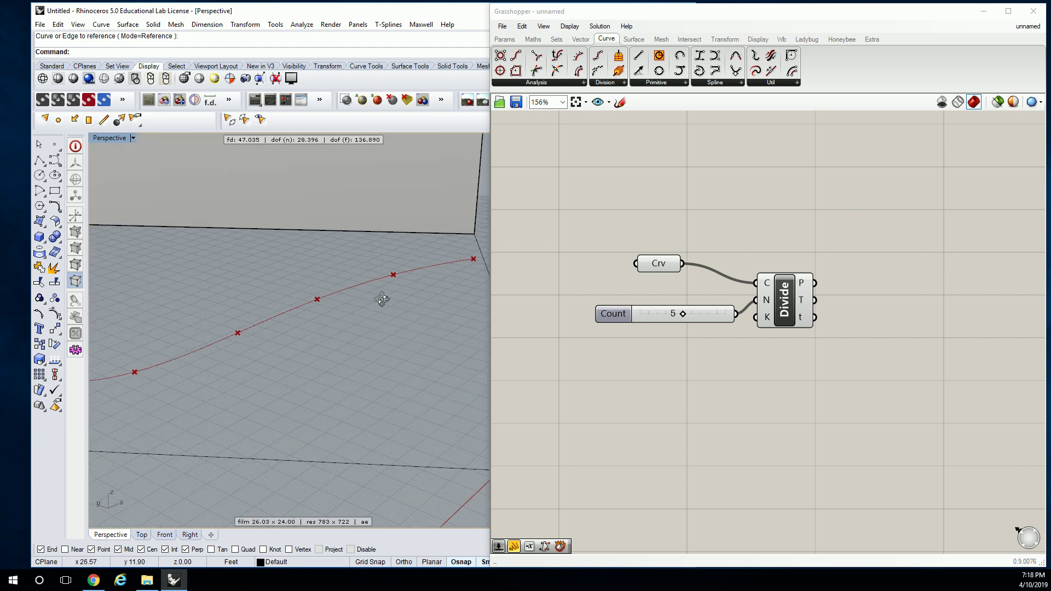
right_click_drag(382, 299, 343, 337)
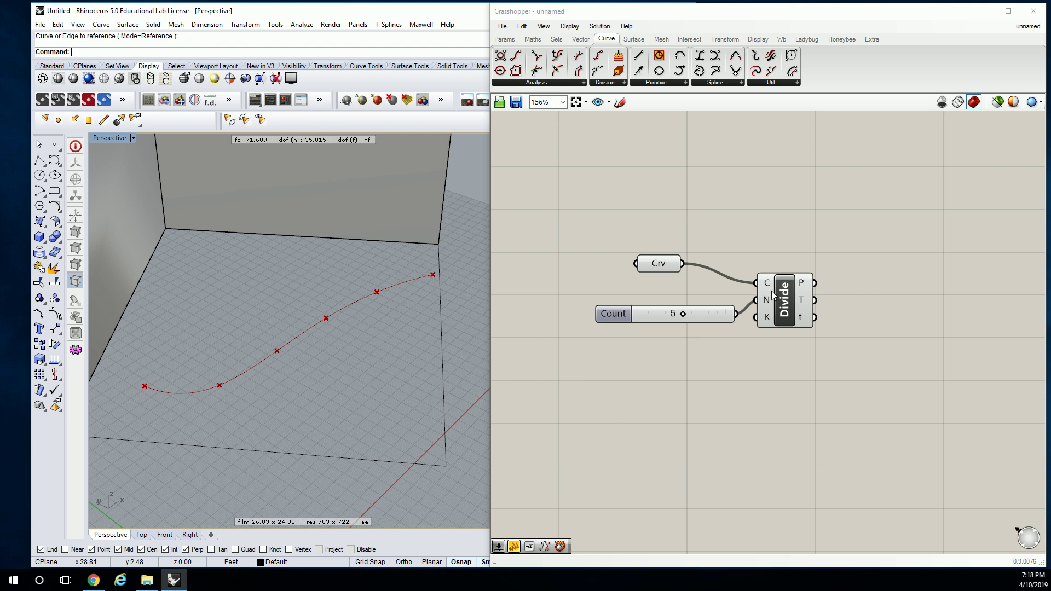
Line up the Divide Curve component with the Count slider and zoom the canvas out
left_click_drag(780, 297, 797, 282)
left_click_drag(723, 307, 671, 279)
left_click_drag(781, 287, 716, 282)
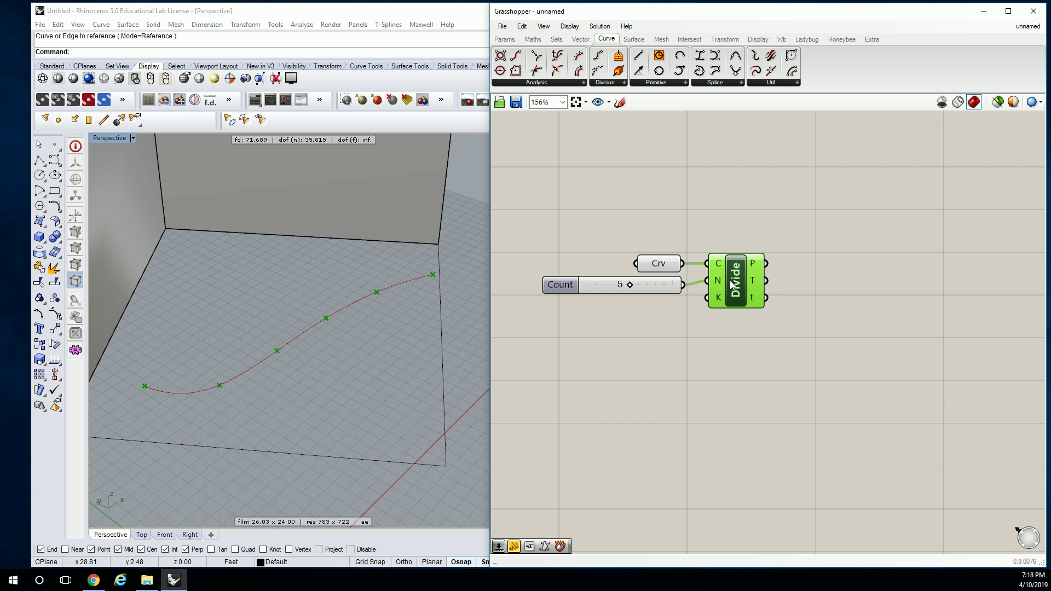
left_click(717, 232)
scroll(734, 219, "down", 1)
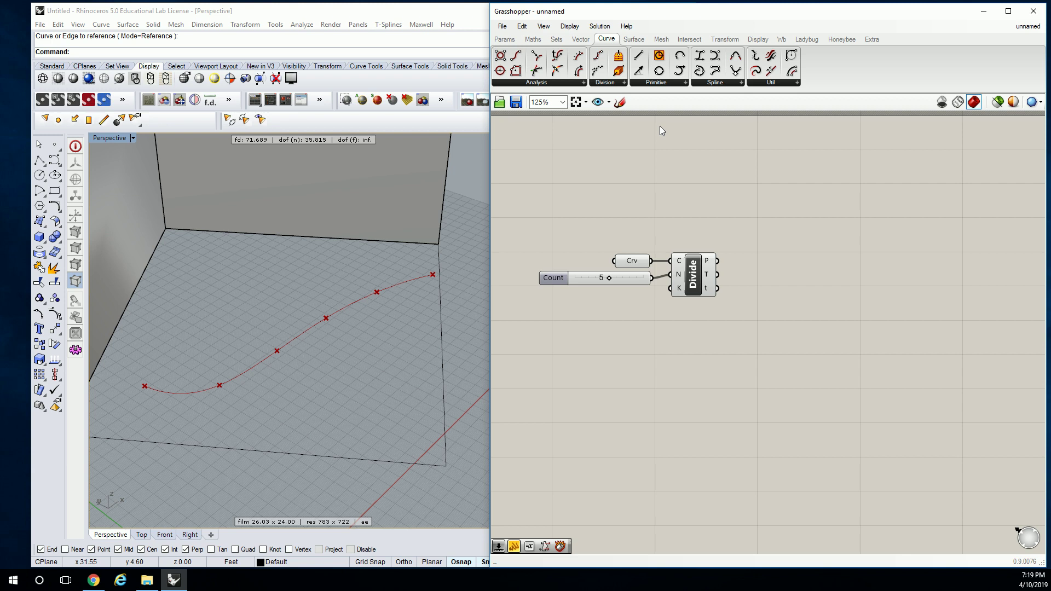
Move the Divide component aside and place a Perp Frames component on the canvas
left_click_drag(702, 267, 741, 219)
left_click(627, 180)
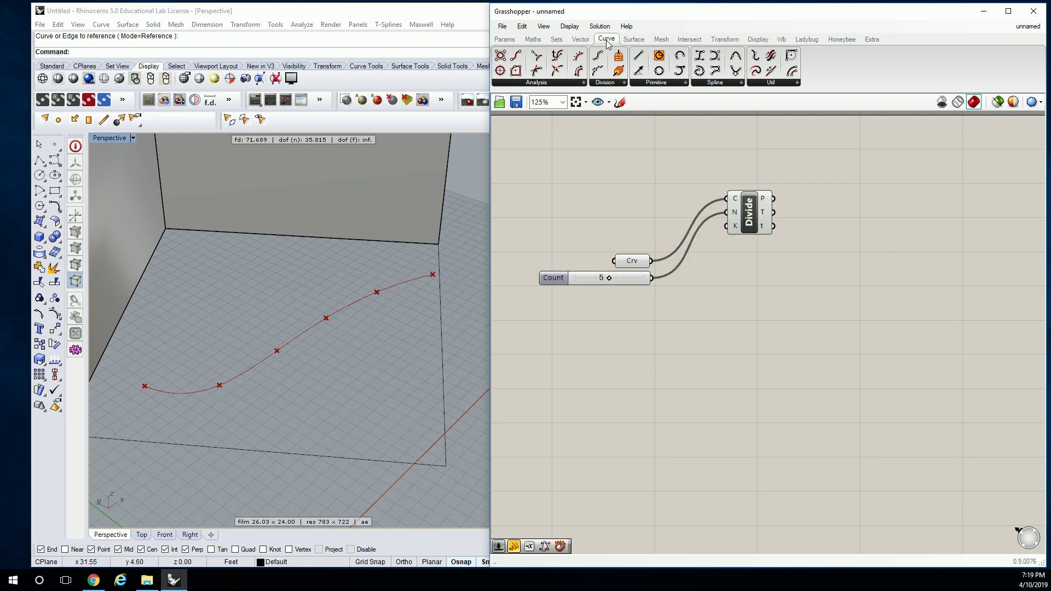
left_click(624, 82)
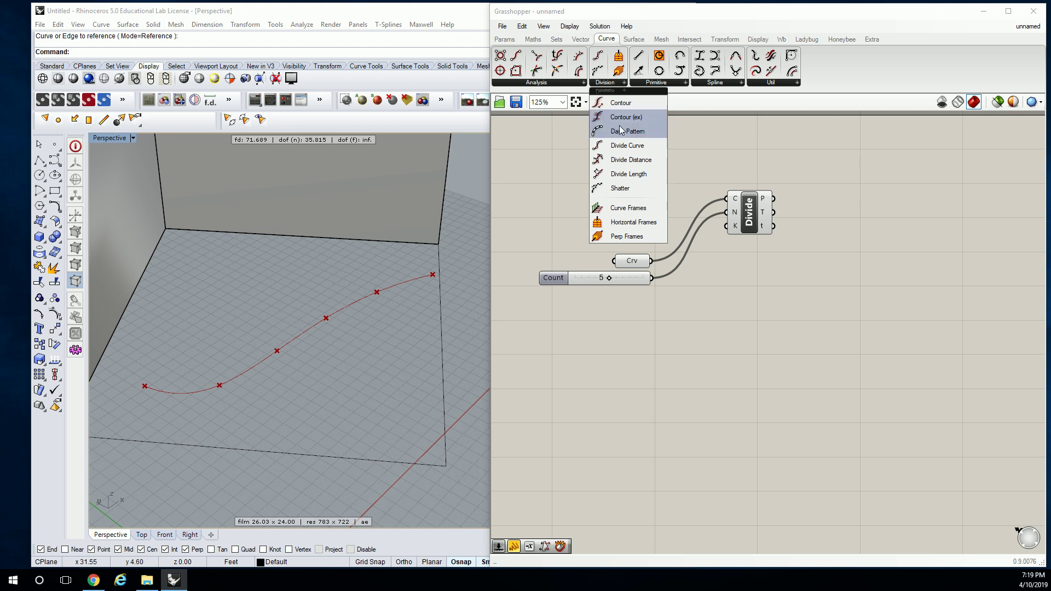
left_click(624, 236)
left_click(751, 302)
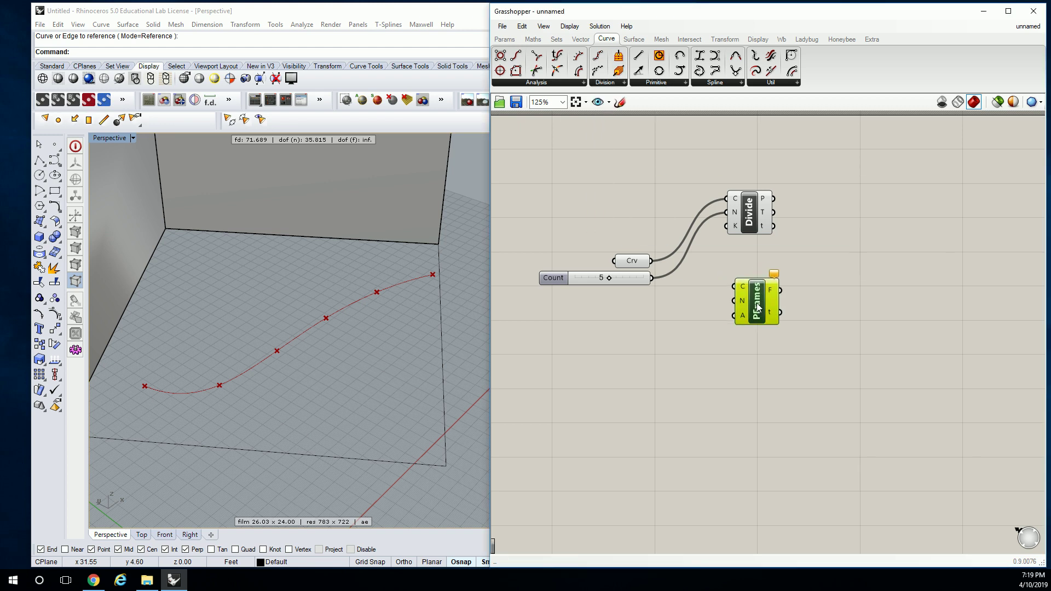
Group the Perp Frames component and name the group 'Crv | Div'
key("ctrl+g")
right_click(750, 274)
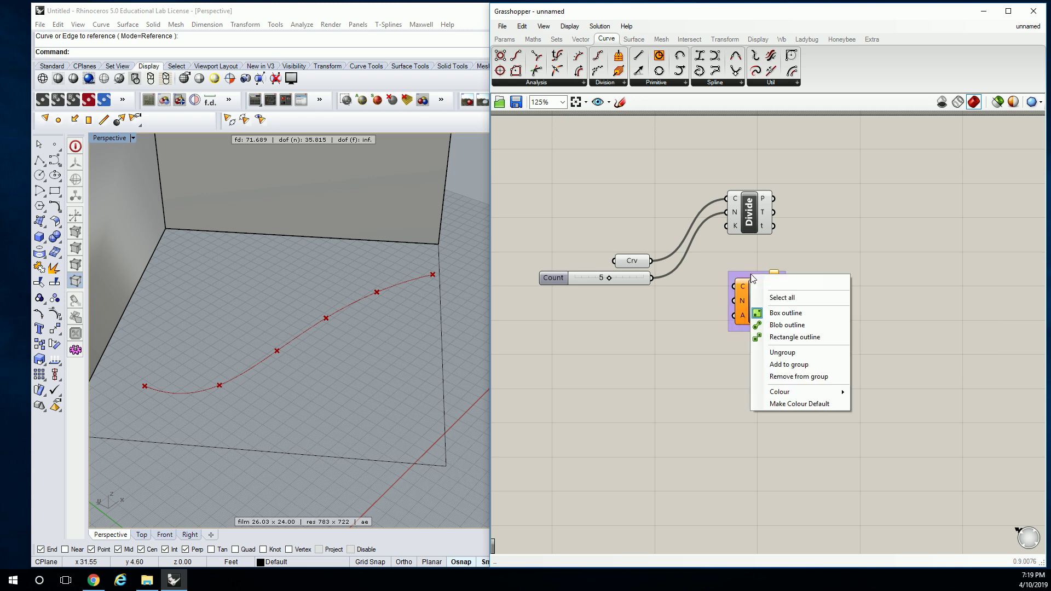
type("Crv |")
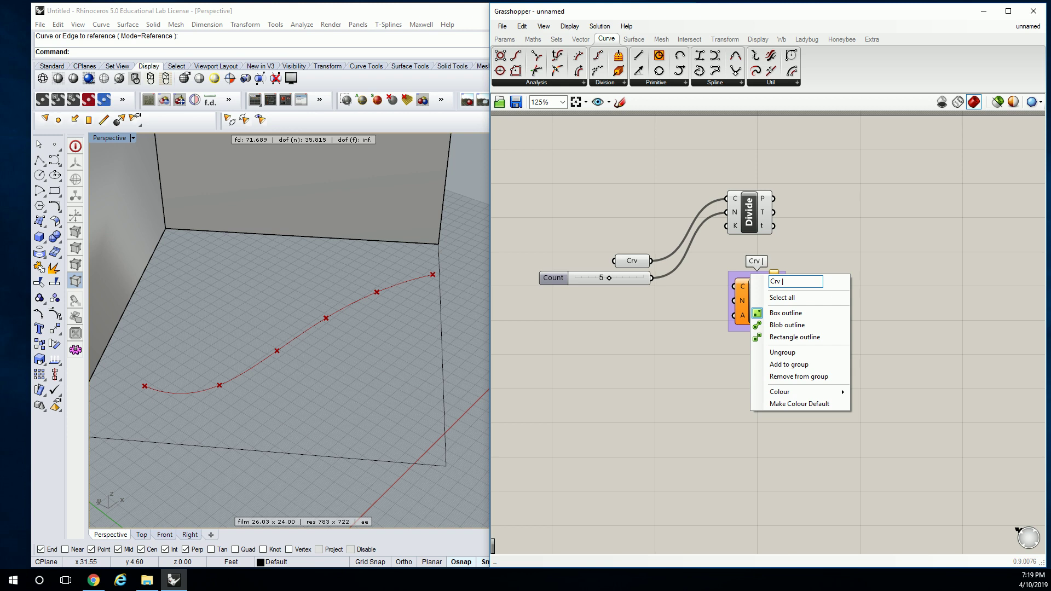
type(" F")
key("BackSpace")
type("Div")
key("Return")
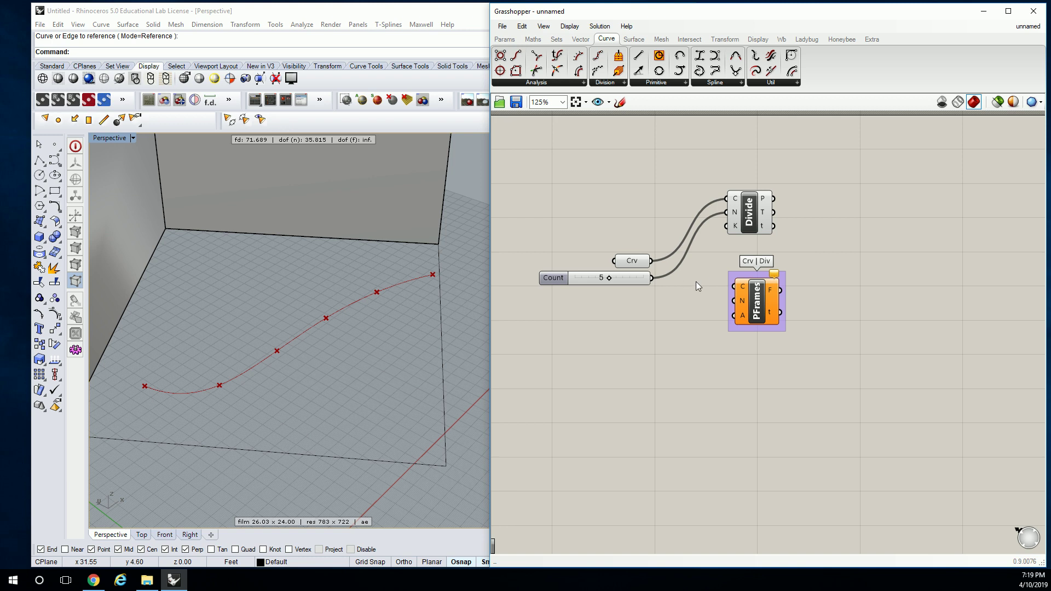
Feed the curve into Perp Frames and tidy the Divide and Perp Frames layout
mouse_move(740, 290)
left_mouse_down()
mouse_move(653, 261)
mouse_move(734, 300)
left_mouse_up()
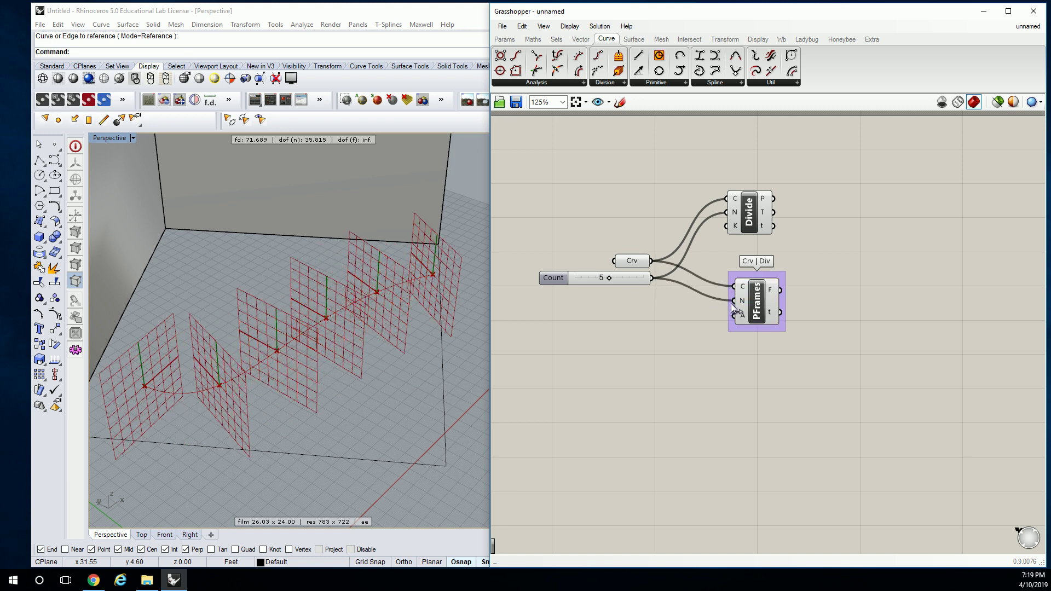
left_click_drag(739, 204, 756, 154)
left_click_drag(766, 319, 745, 294)
right_click_drag(406, 350, 379, 331)
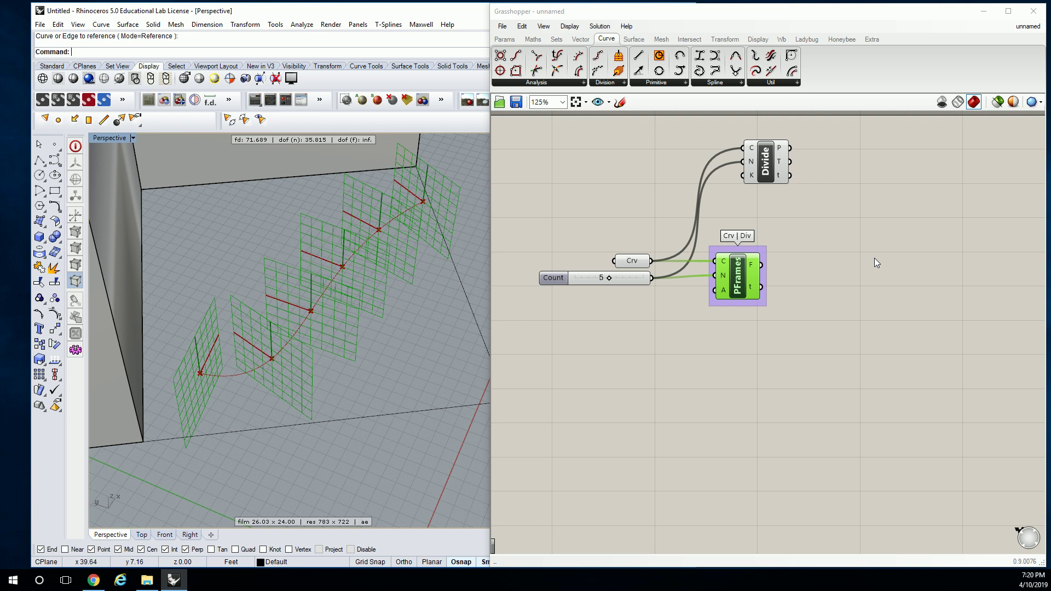
left_click(847, 222)
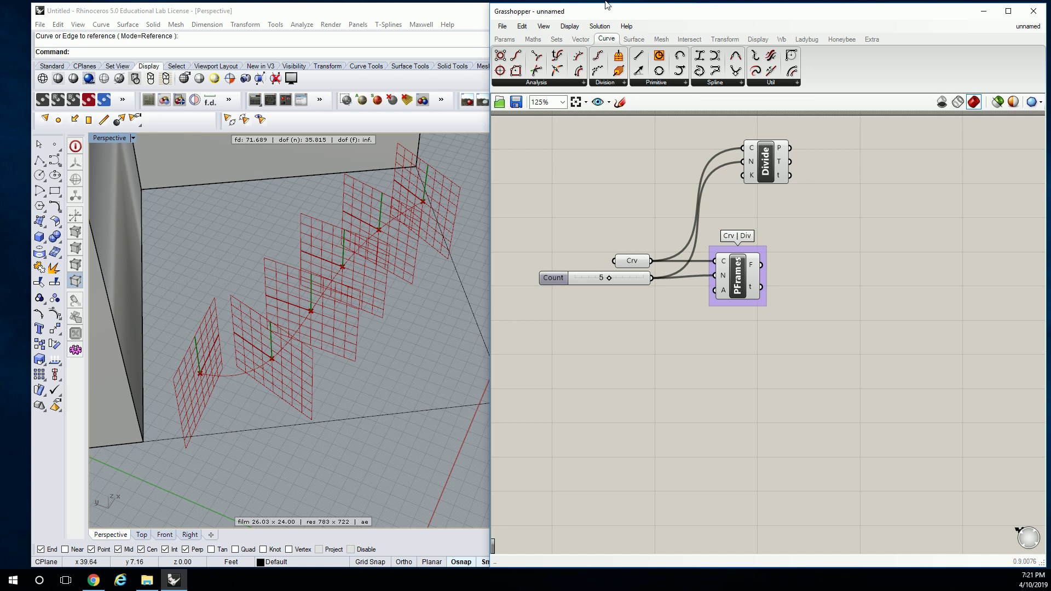
right_click_drag(301, 300, 255, 303)
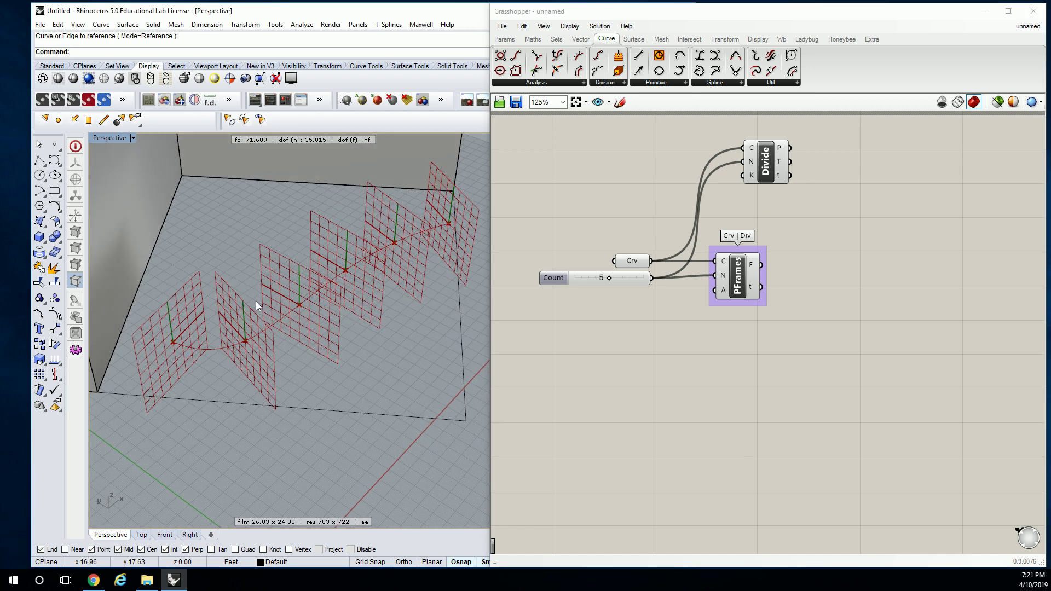
right_click_drag(771, 267, 755, 278)
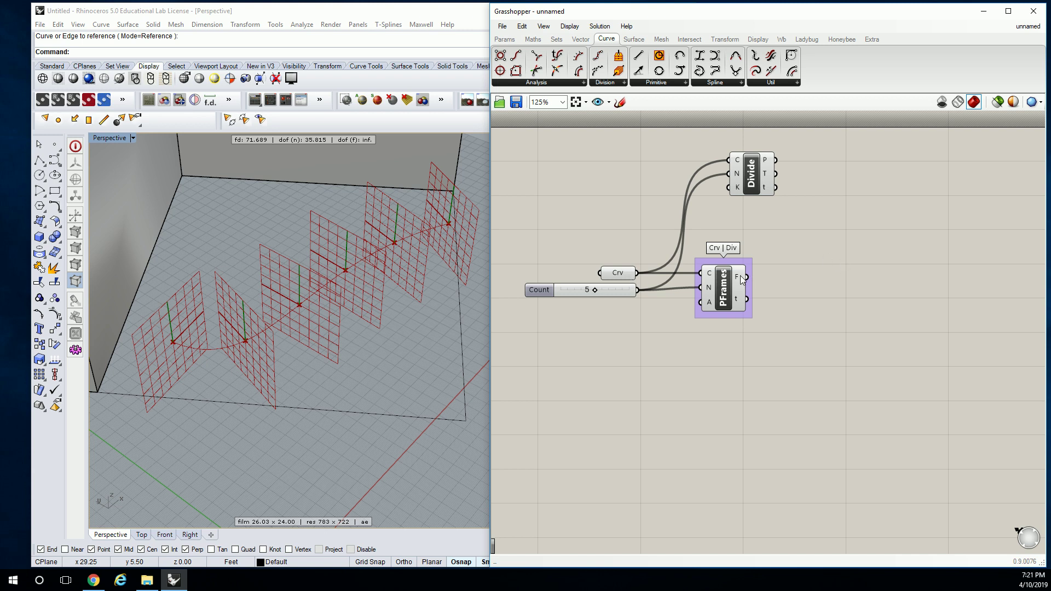
mouse_move(740, 276)
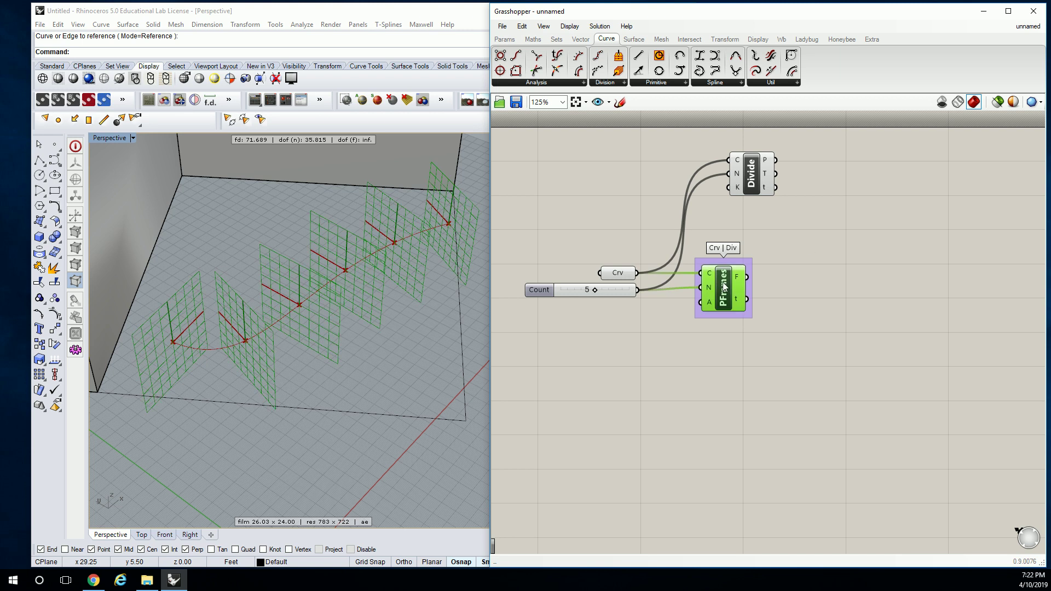
left_click(723, 288)
left_click(399, 232)
left_click(736, 236)
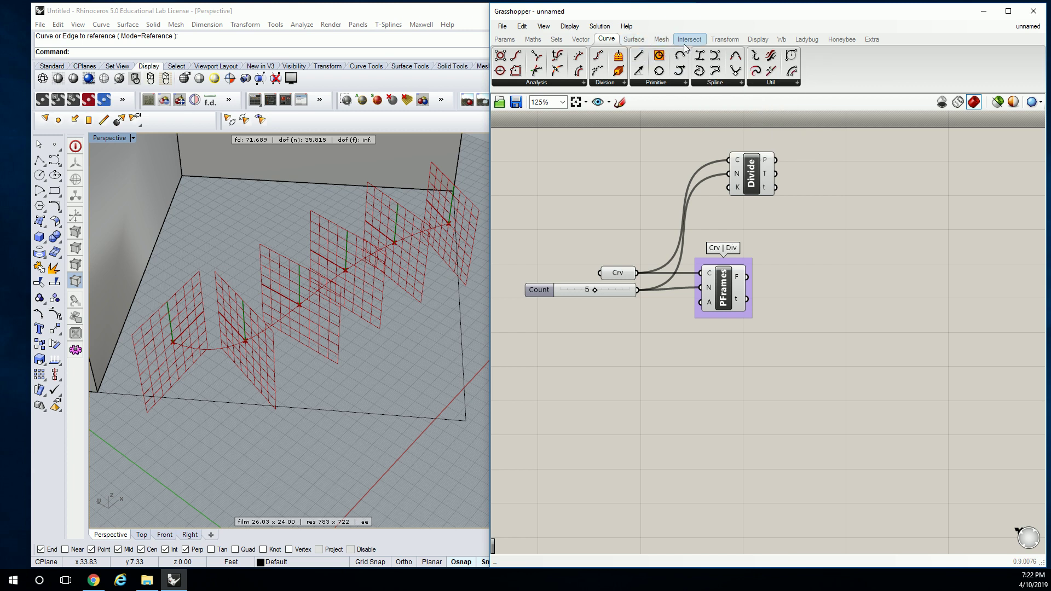
Place a Move component from Transform > Euclidean to the right of Divide
left_click(725, 39)
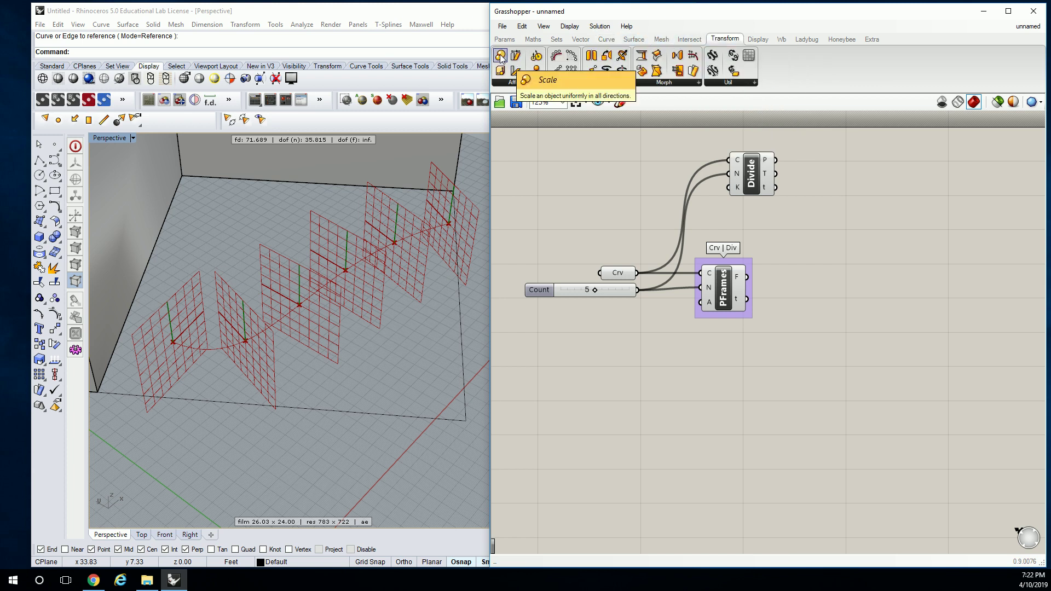
left_click(604, 83)
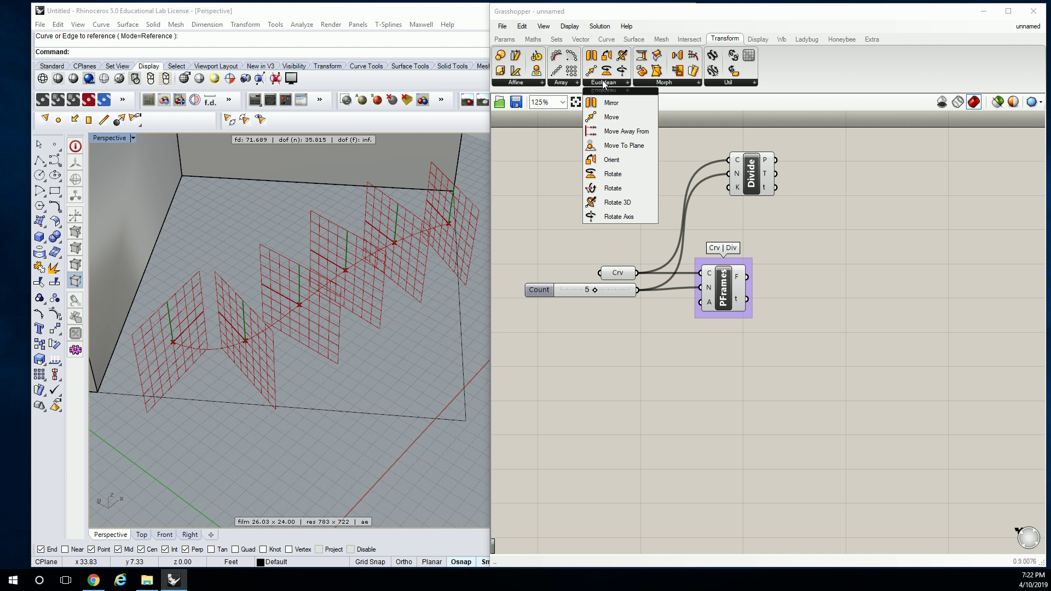
left_click(607, 117)
left_click(927, 291)
right_click_drag(930, 351, 843, 340)
left_click_drag(832, 281, 886, 282)
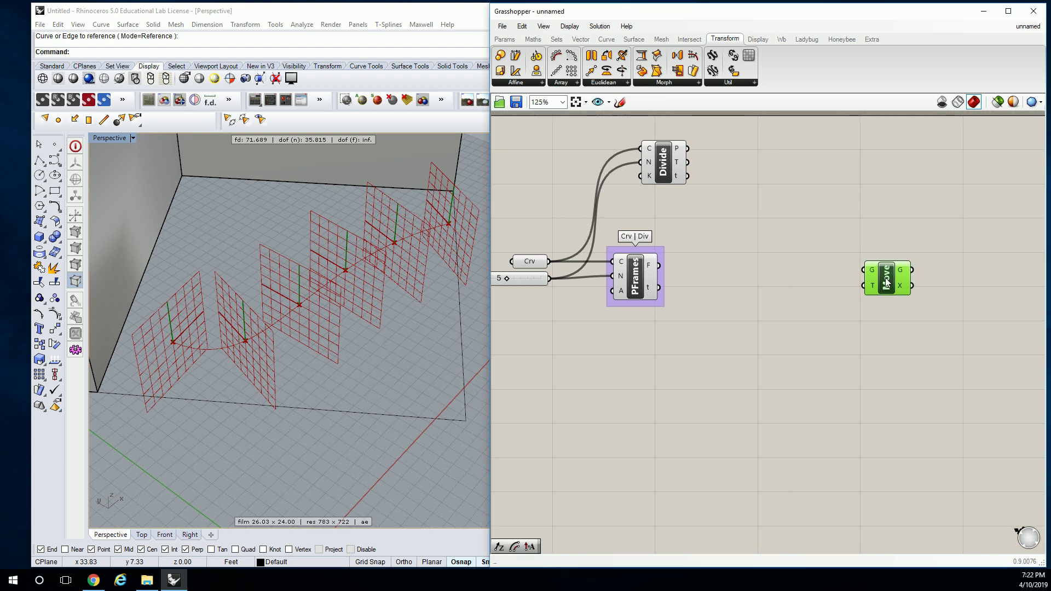
left_click(793, 276)
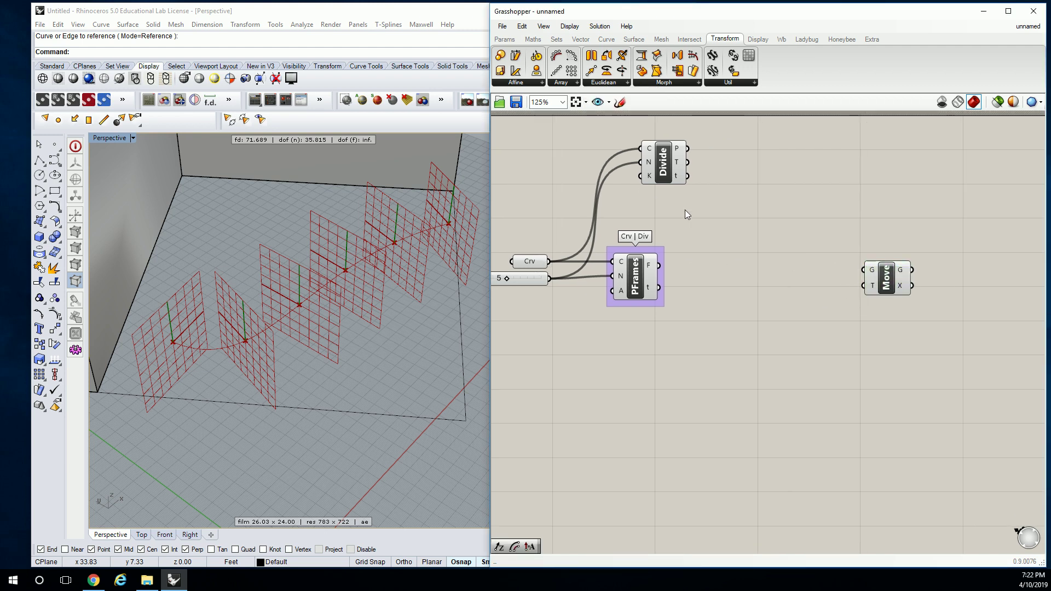
Wire Divide's P output into Move's G input, raising copies of the points
mouse_move(649, 269)
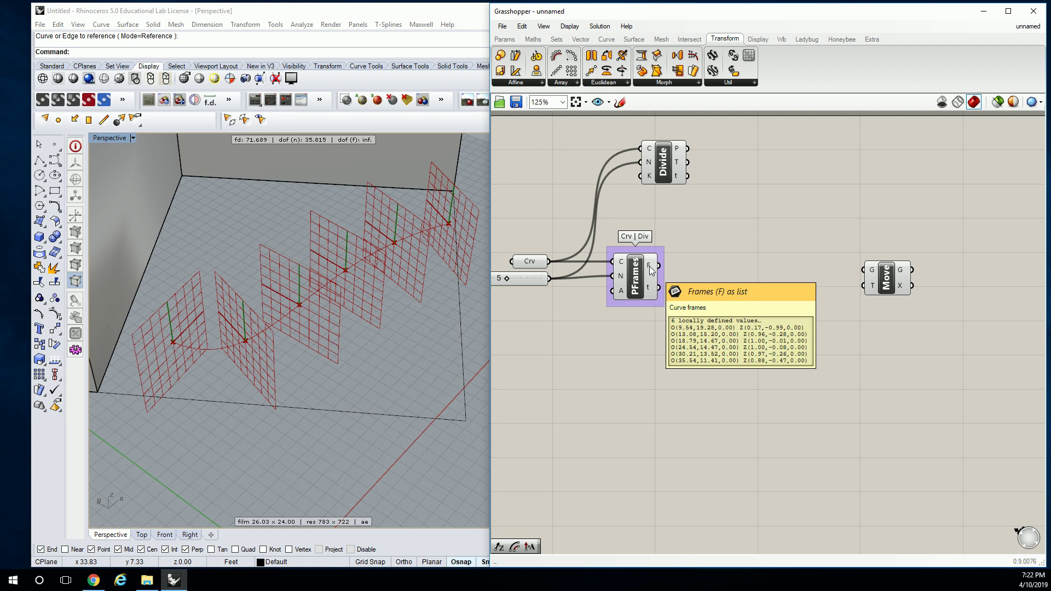
left_click_drag(687, 149, 865, 270)
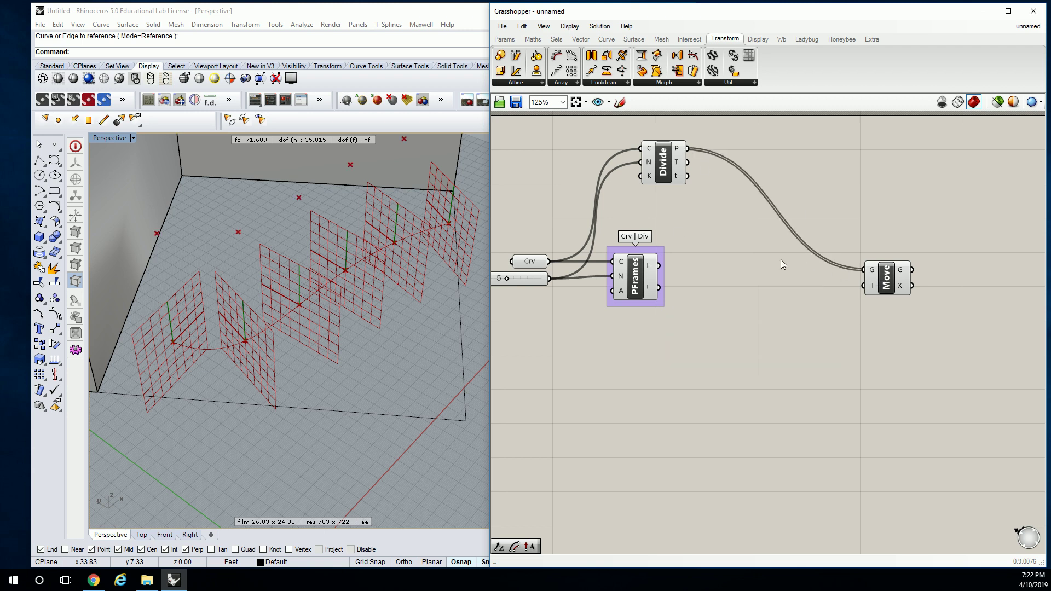
scroll(263, 294, "down", 5)
right_click_drag(263, 293, 313, 251)
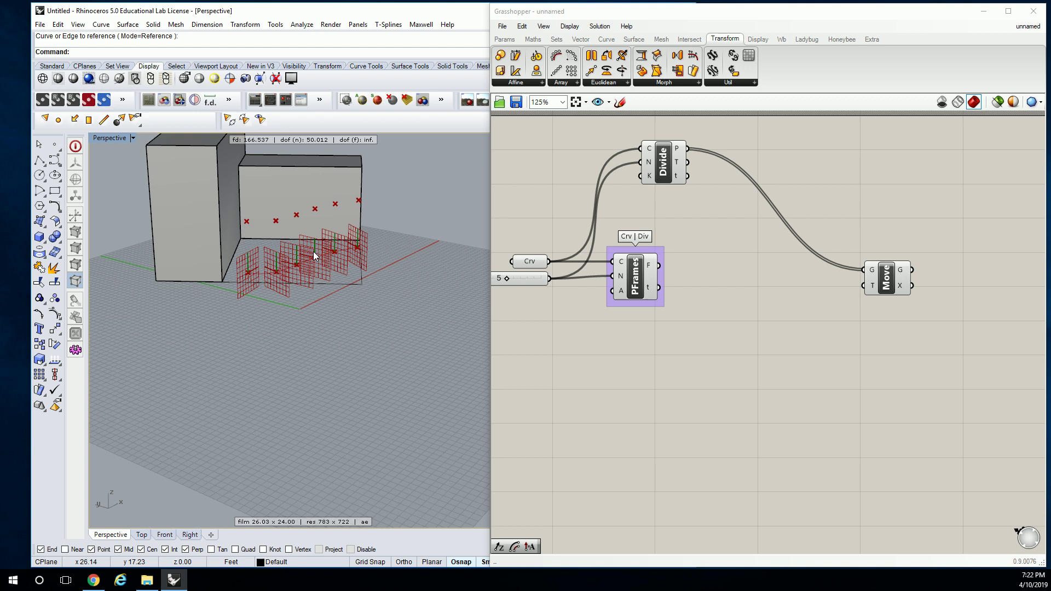
scroll(313, 251, "up", 4)
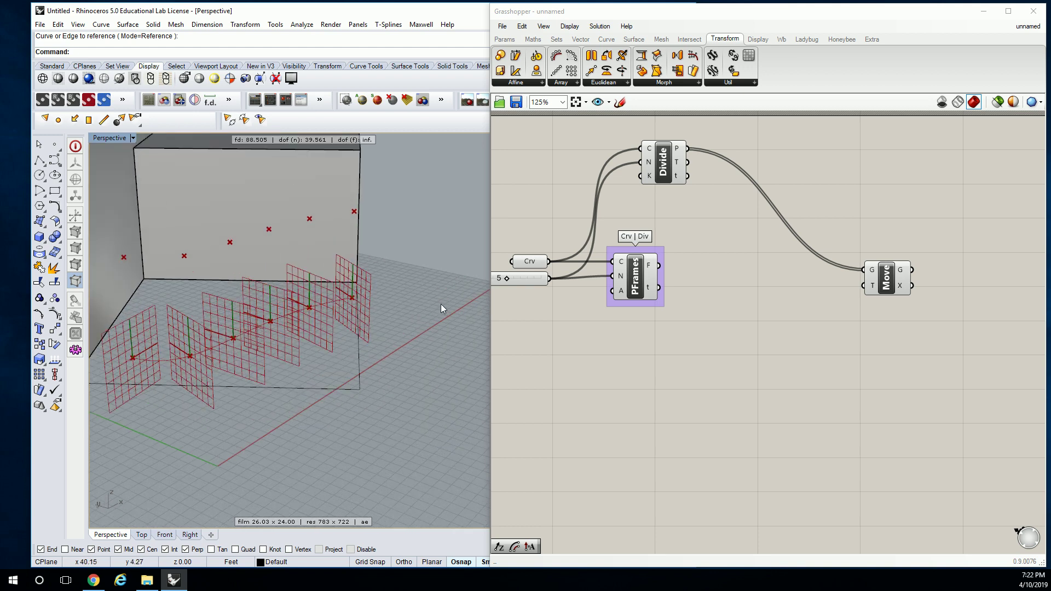
mouse_move(650, 267)
Place an Amplitude component from the Vector tab and wire its V output into Move's T input
left_click(588, 42)
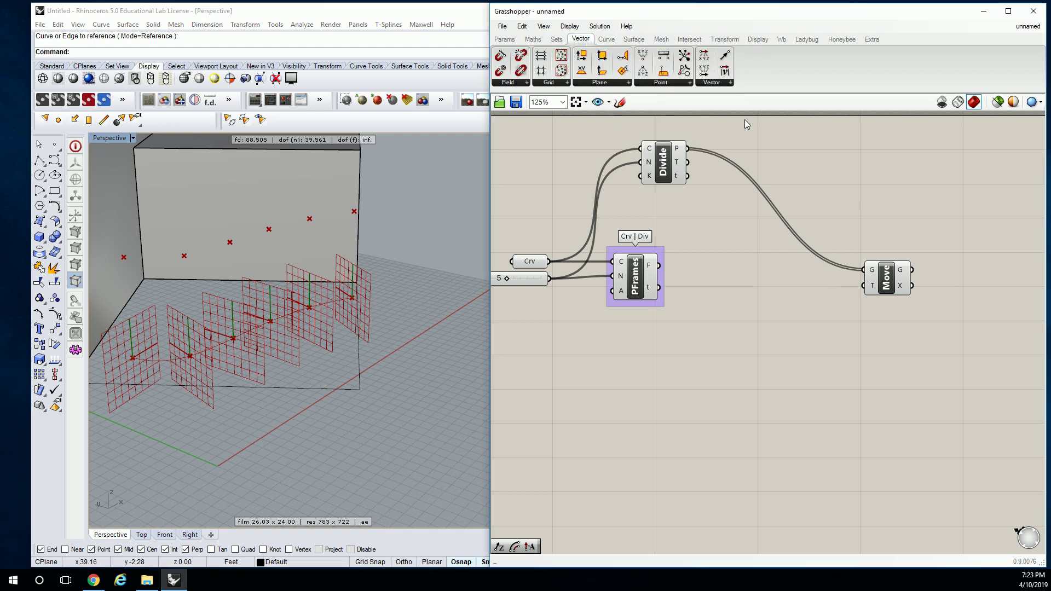
mouse_move(875, 290)
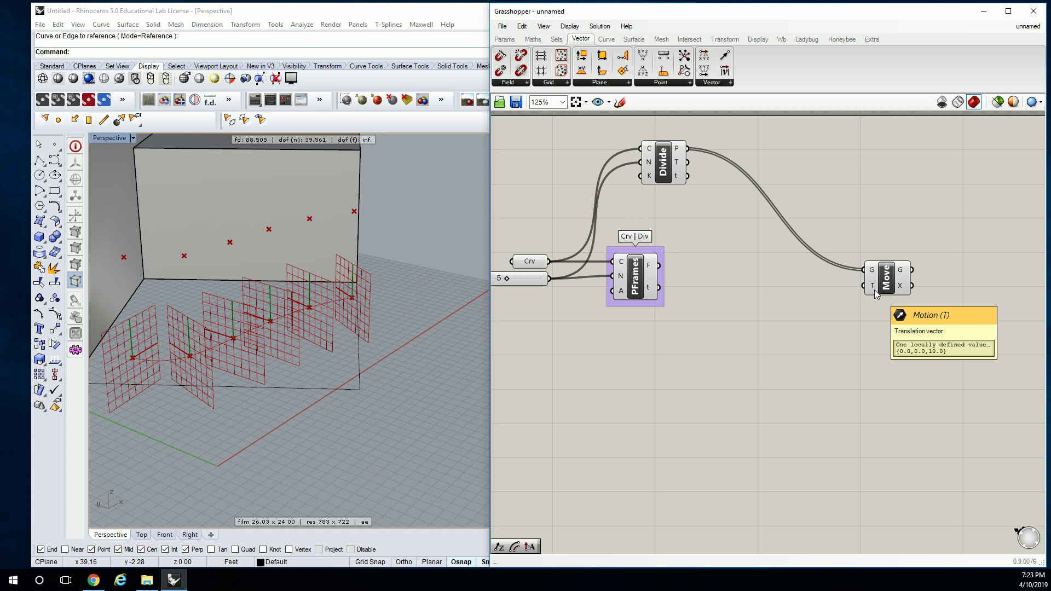
double_click(724, 265)
left_click(729, 83)
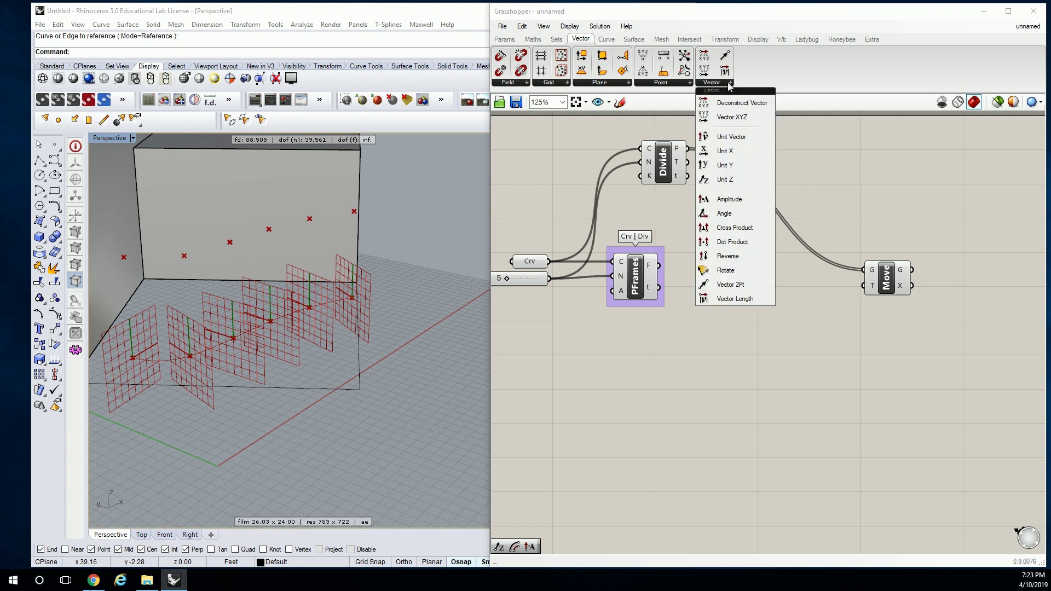
left_click_drag(749, 200, 889, 275)
left_click_drag(813, 298, 826, 301)
left_click(821, 316)
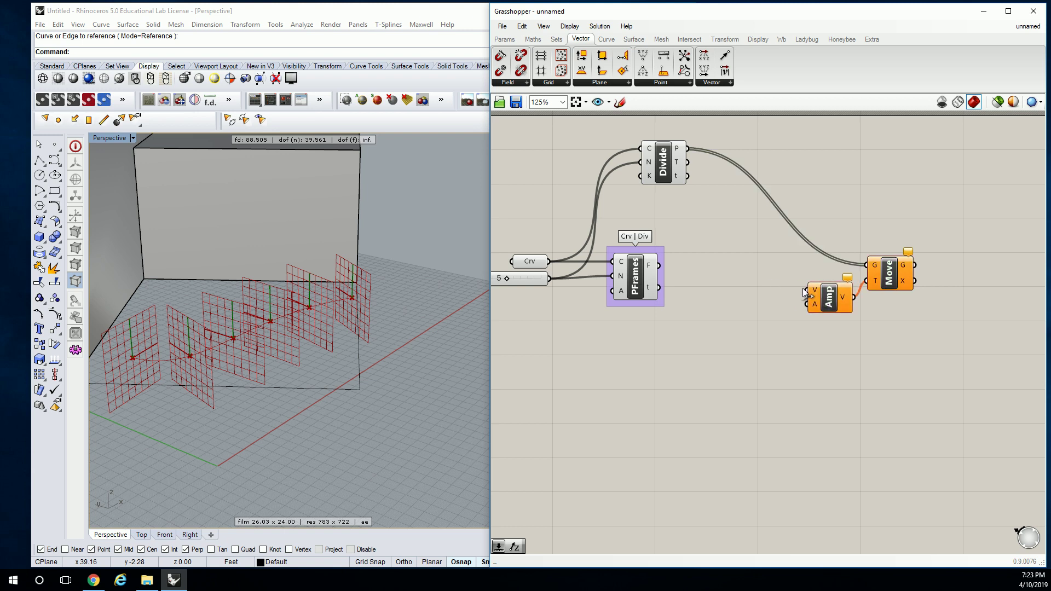
Place a Deconstruct Plane component beside Perp Frames
left_click(606, 83)
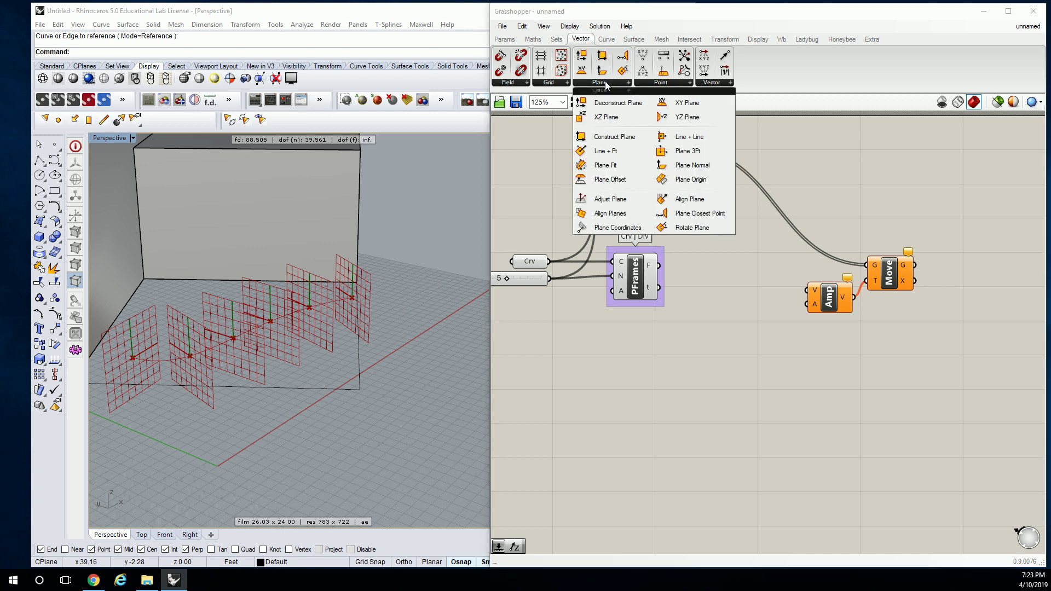
left_click(624, 105)
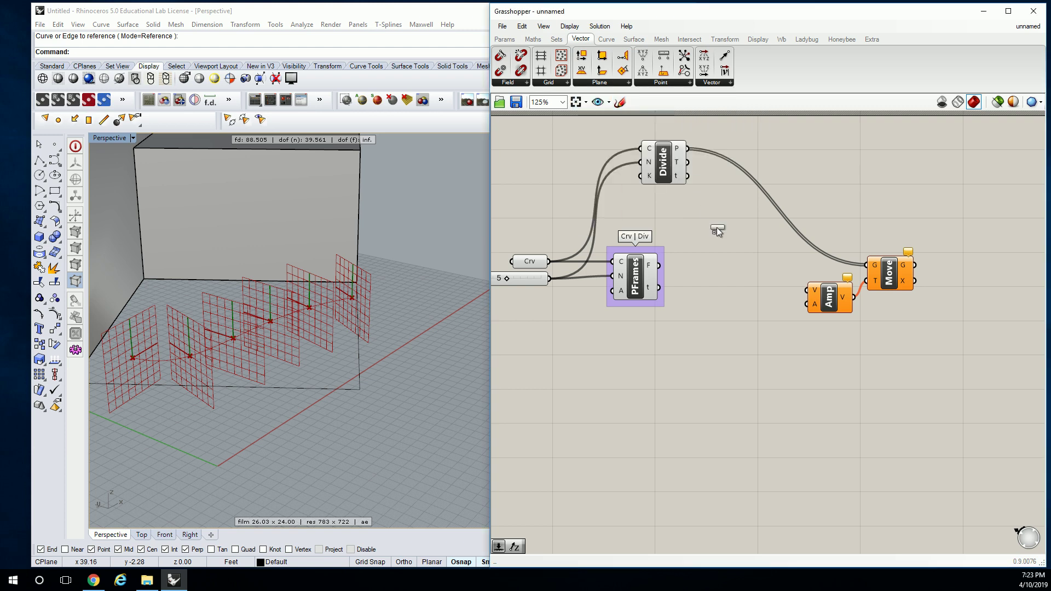
left_click(721, 273)
left_click(676, 261)
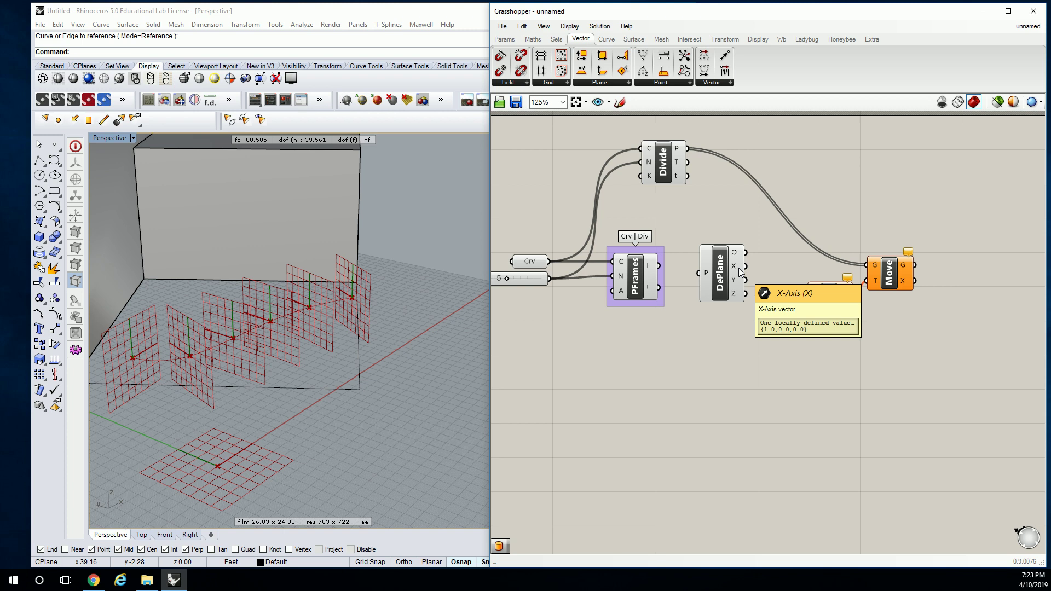
Add a Deconstruct Point component just above DePlane
left_click(643, 70)
left_click(714, 229)
left_click_drag(712, 223, 726, 212)
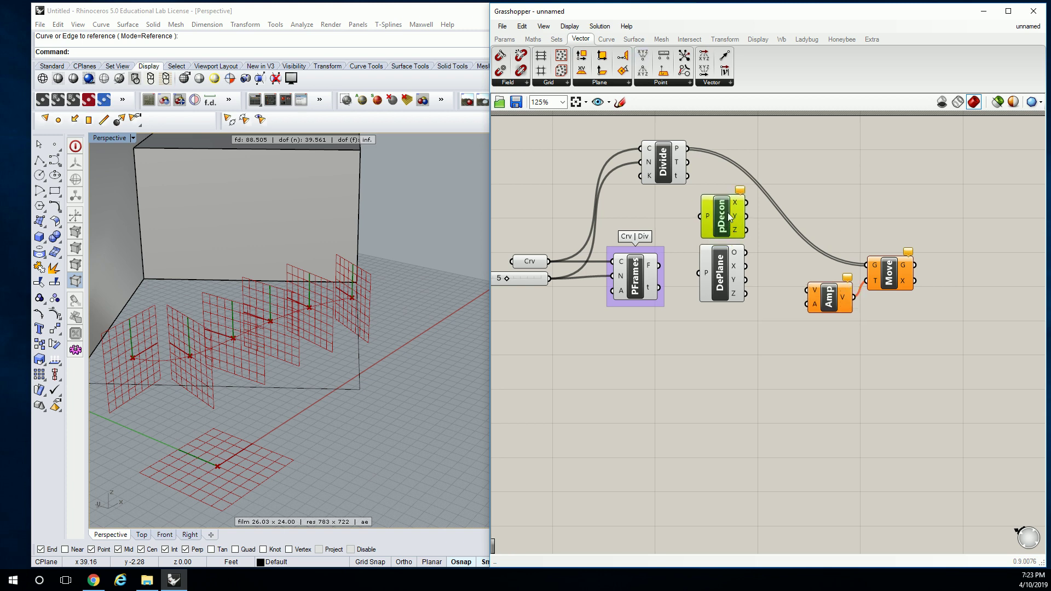
left_click(763, 243)
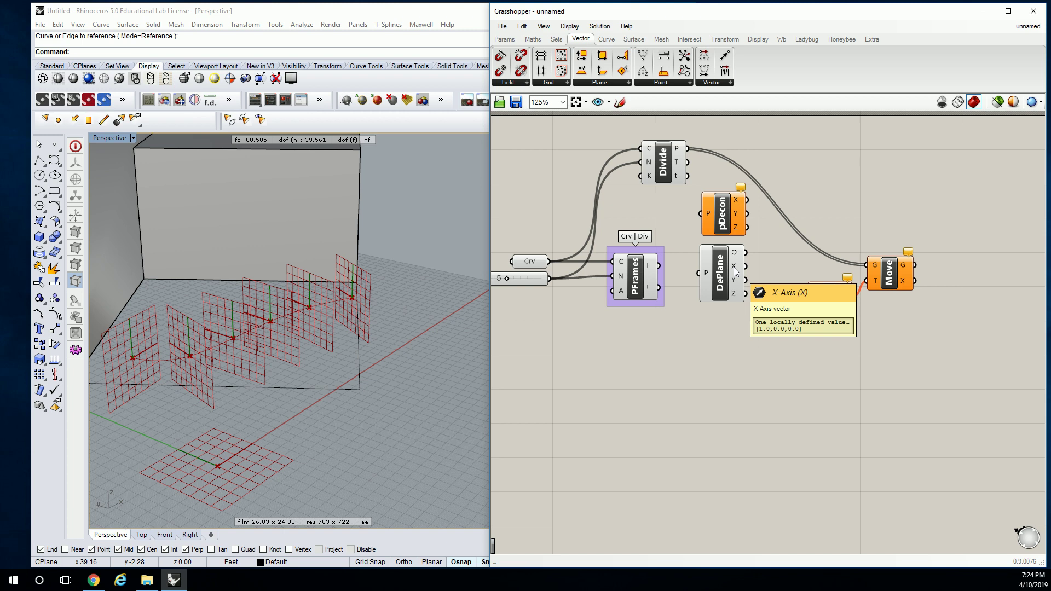
Delete Deconstruct Point, wire PFrames F into DePlane P, and DePlane Y into Amp V
left_click(734, 219)
key("Delete")
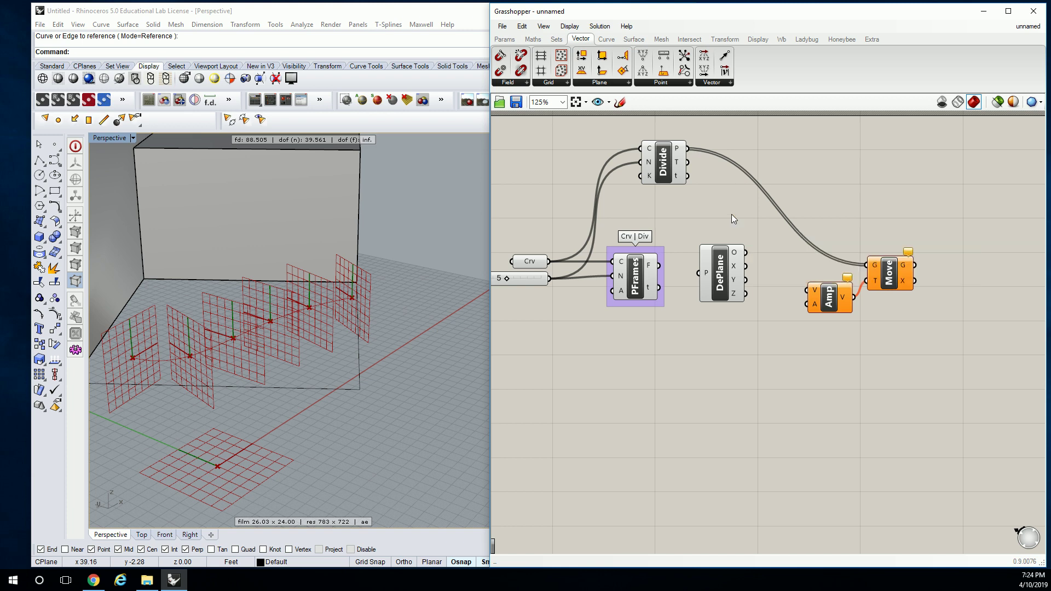
left_click(717, 271)
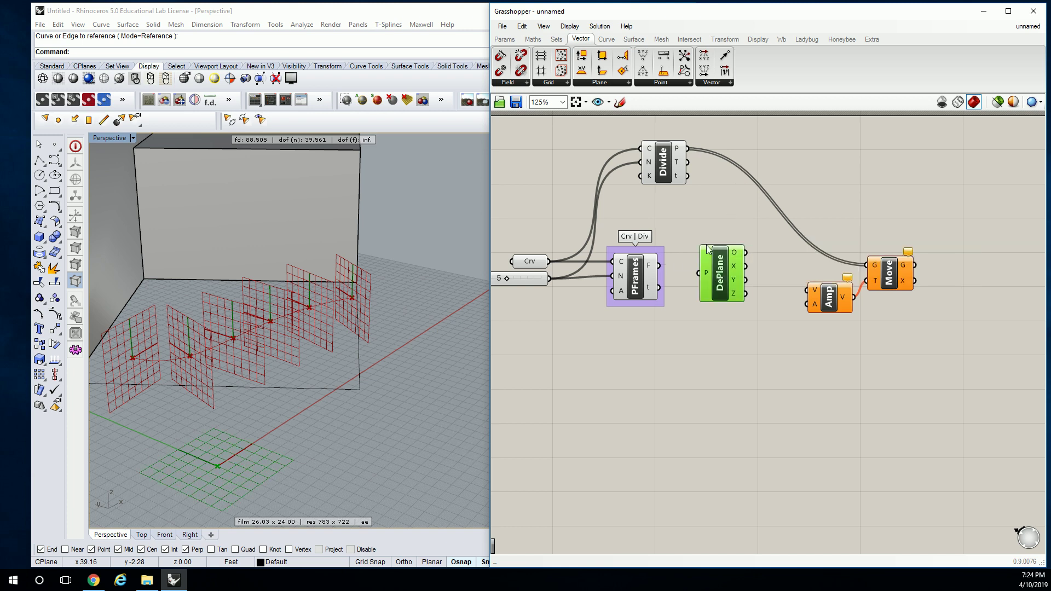
left_click_drag(659, 266, 703, 267)
left_click(753, 277)
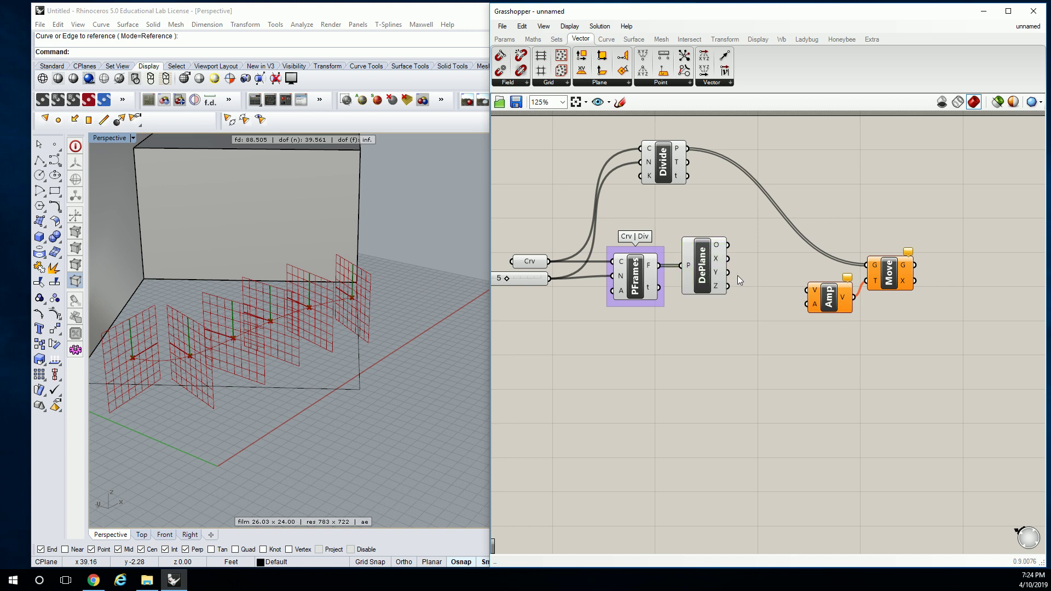
left_click_drag(728, 275, 825, 299)
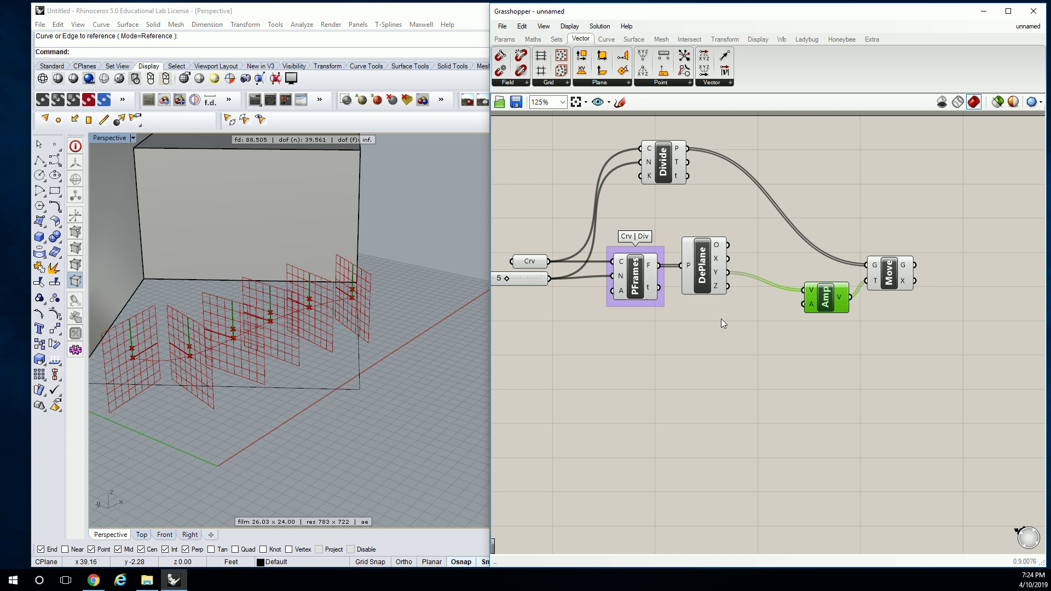
Add a 0<1.0 Number Slider wired to Amp's A input and set it to 6.6
scroll(150, 351, "up", 5)
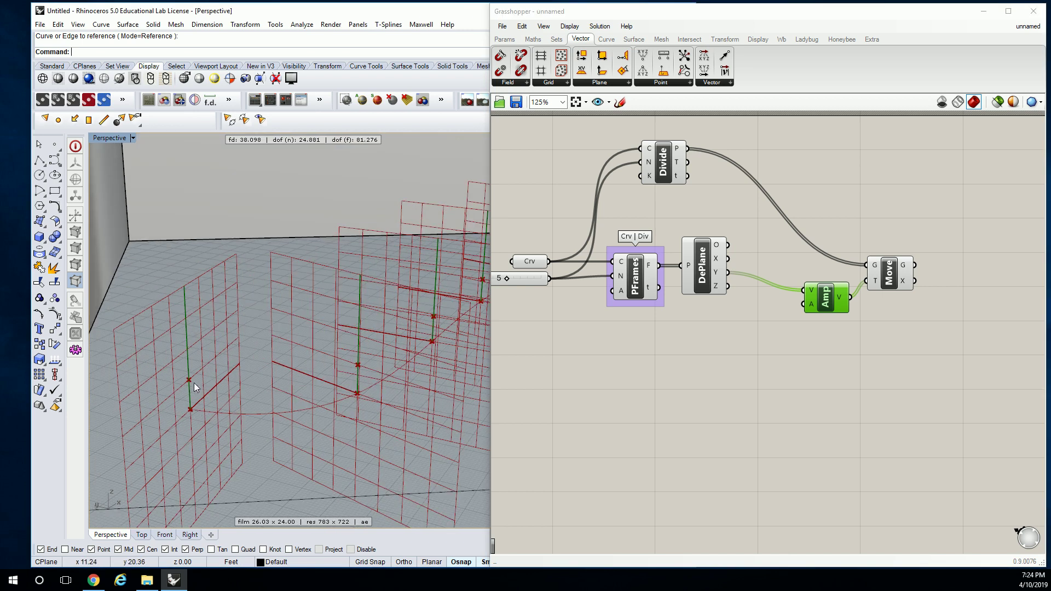
double_click(708, 330)
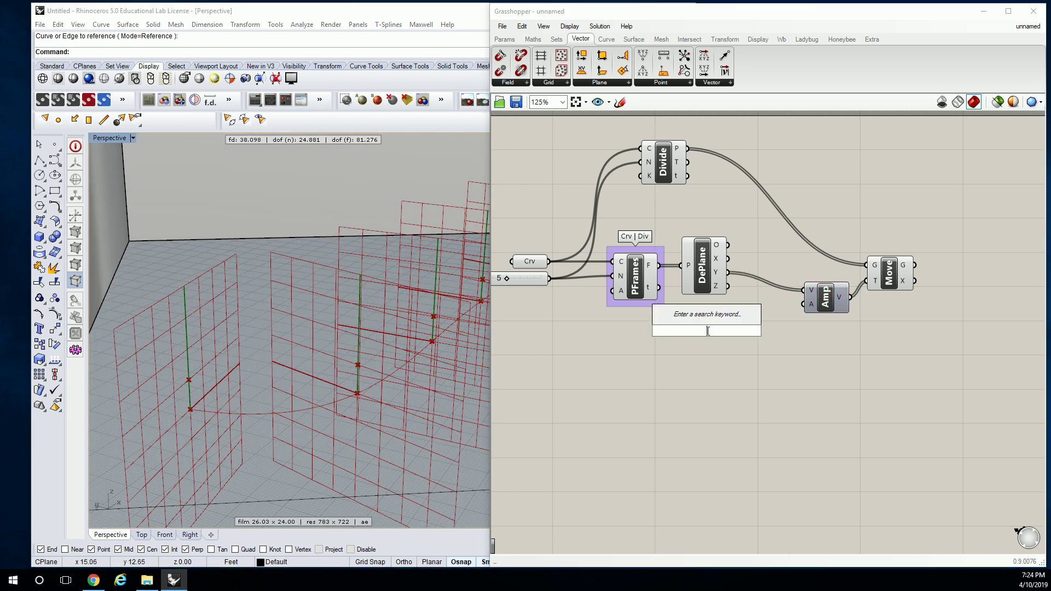
type("0<")
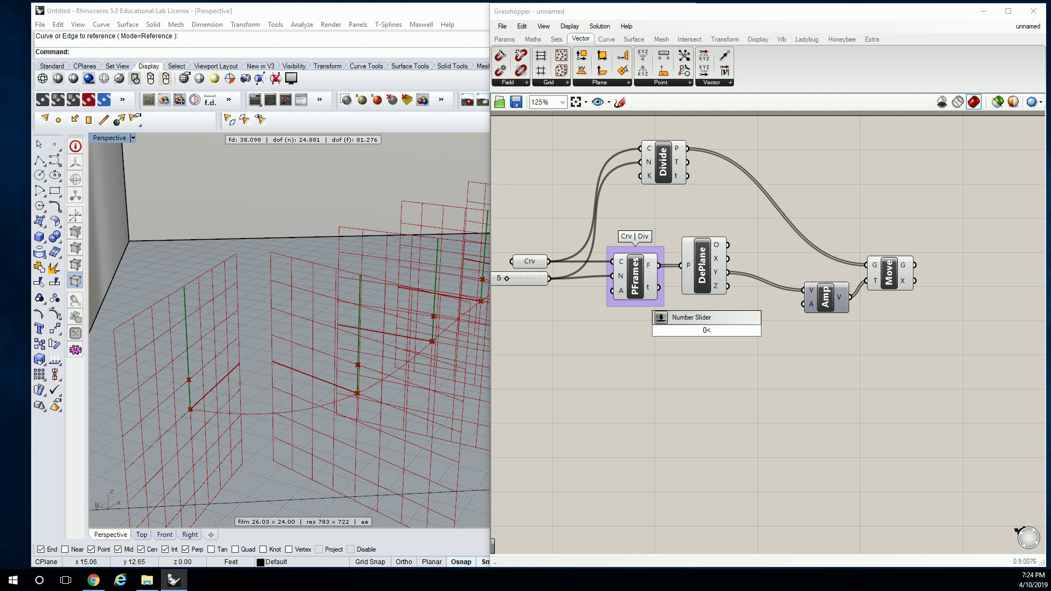
type("1.0")
key("Return")
left_click_drag(762, 330, 803, 304)
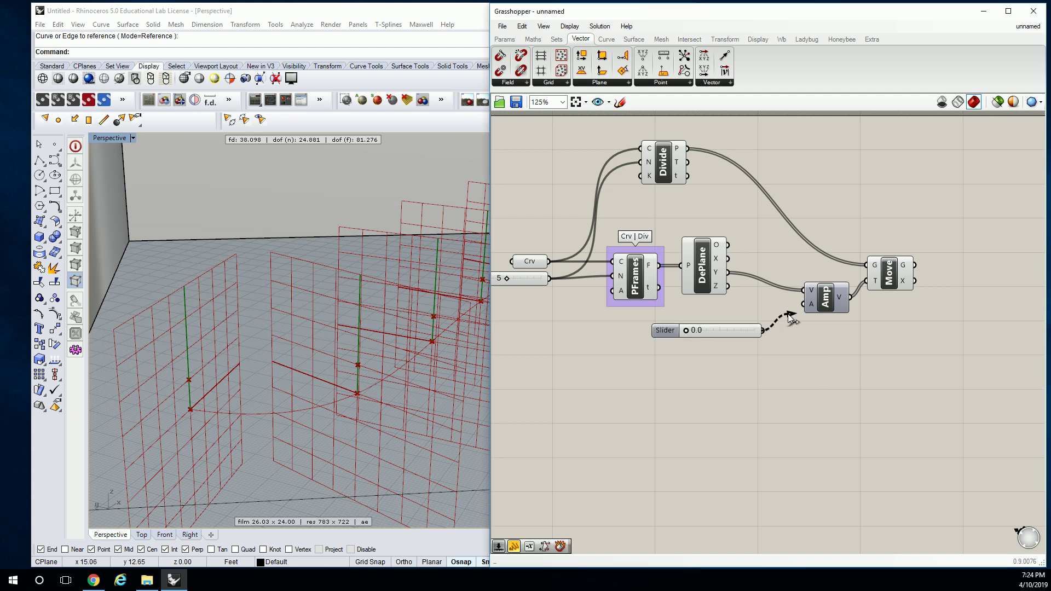
scroll(726, 332, "down", 1)
left_click_drag(634, 335, 674, 341)
right_click_drag(437, 287, 337, 284)
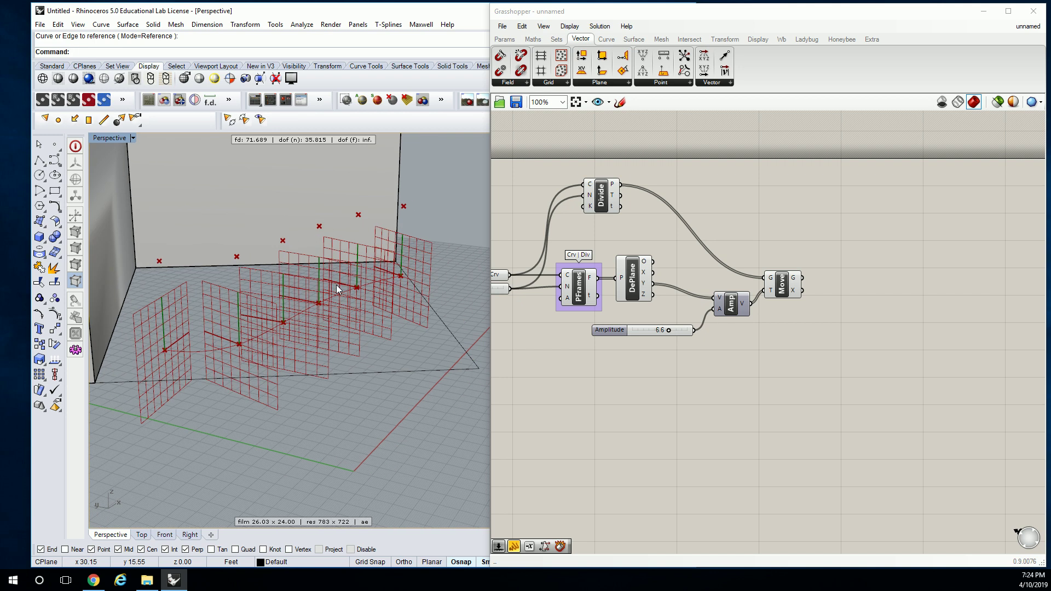
Turn on the curve's control points and lift one to reshape the curve
left_click(258, 332)
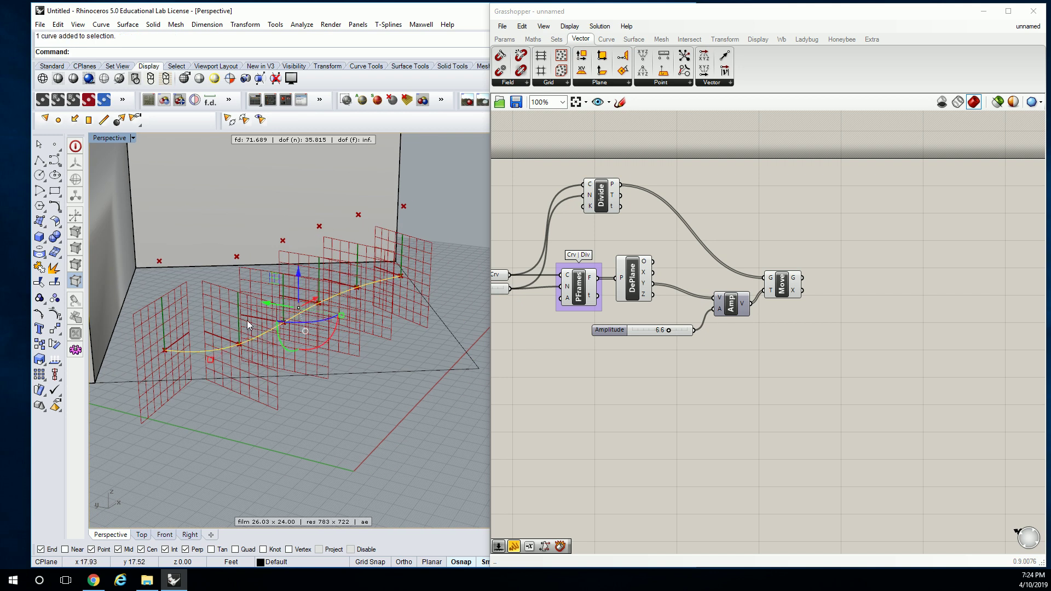
left_click(55, 314)
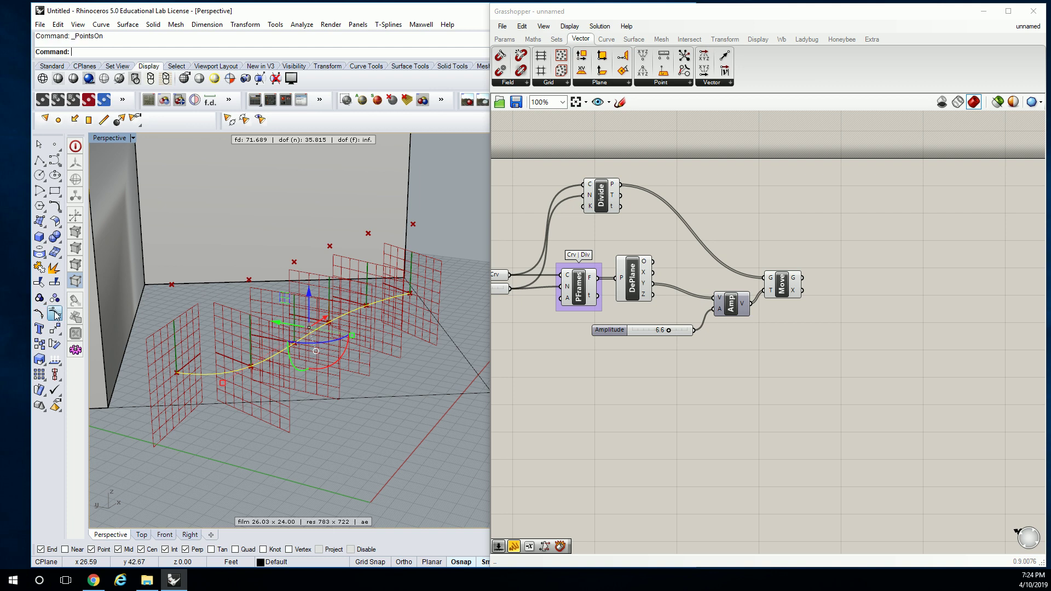
right_click_drag(299, 353, 287, 389)
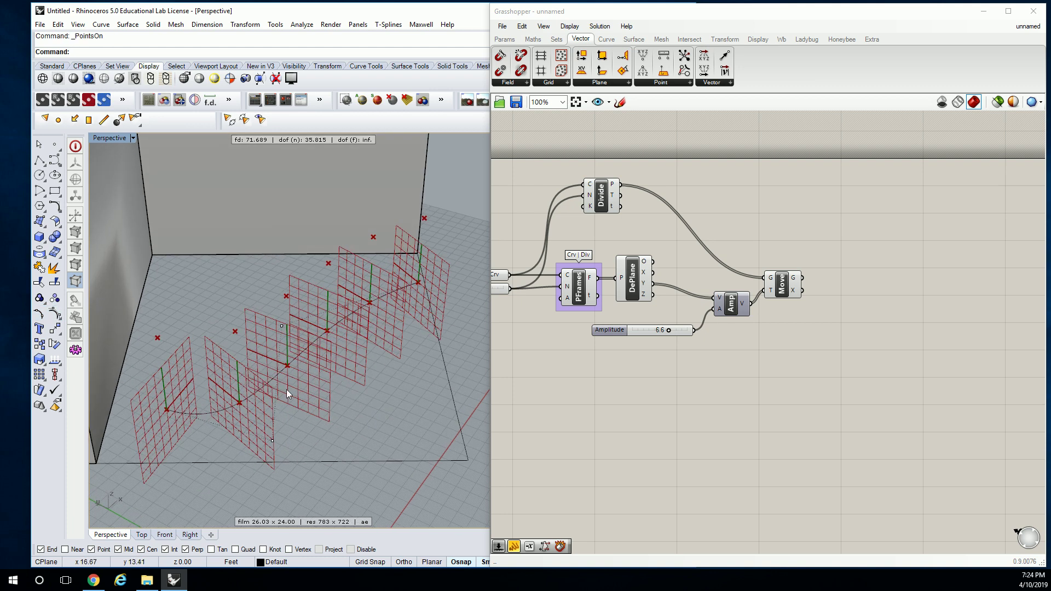
left_click(272, 440)
left_click_drag(272, 415, 277, 377)
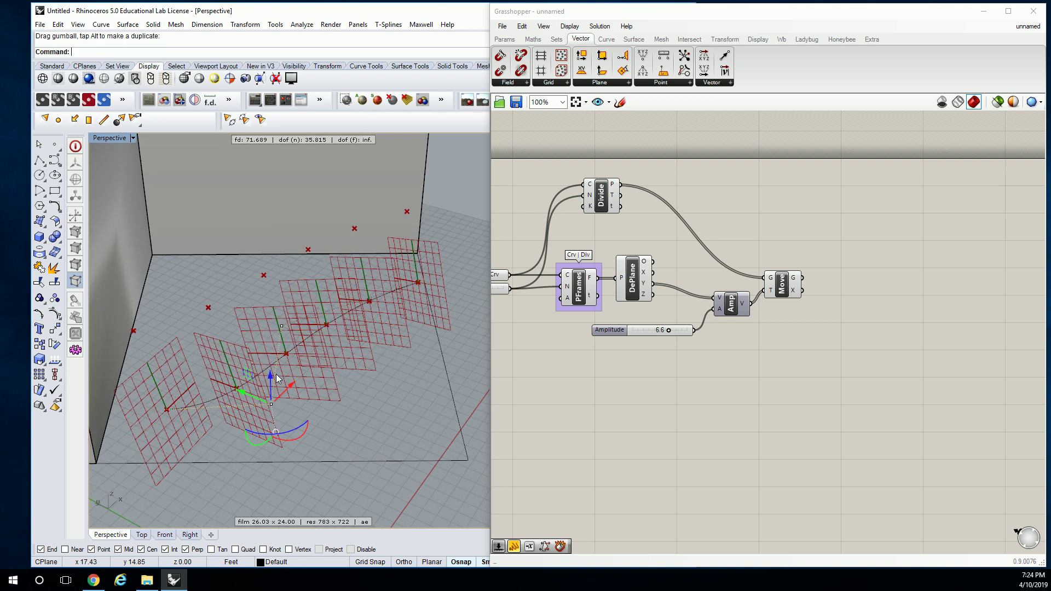
left_click(281, 326)
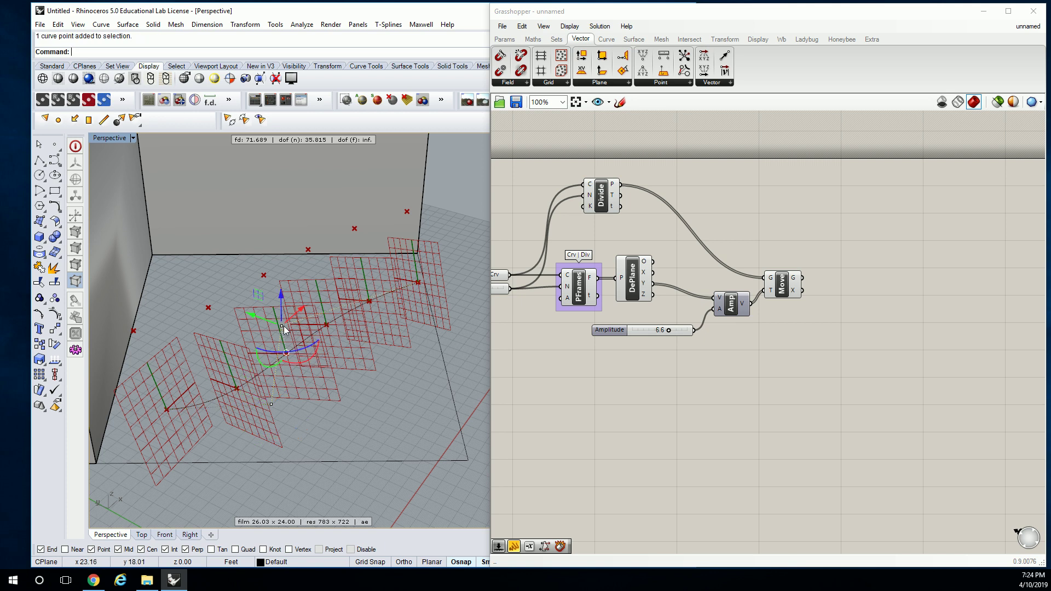
right_click_drag(286, 304, 377, 262)
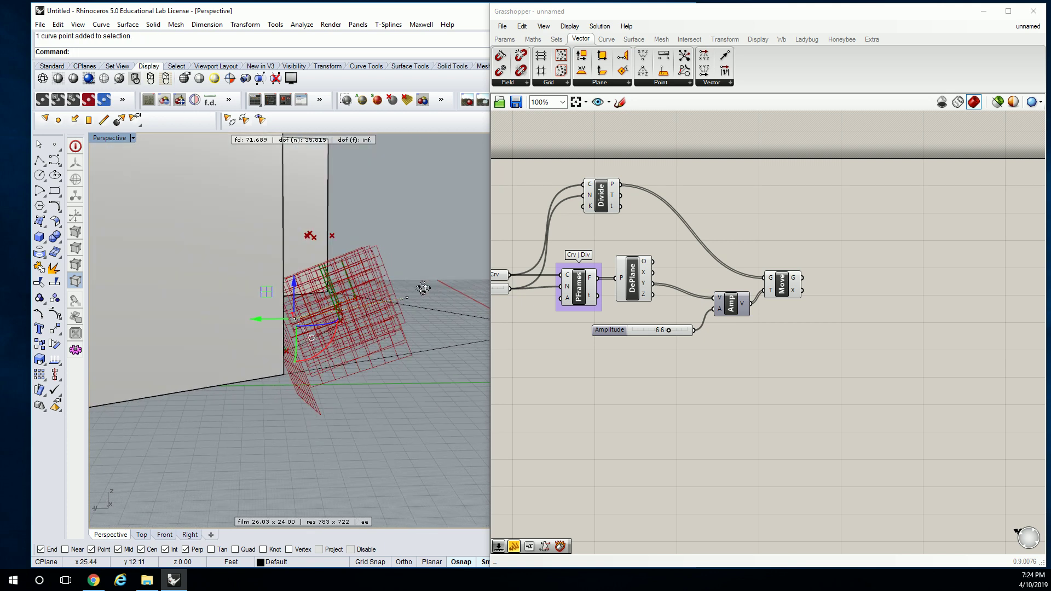
scroll(312, 238, "up", 3)
right_click_drag(412, 296, 279, 405)
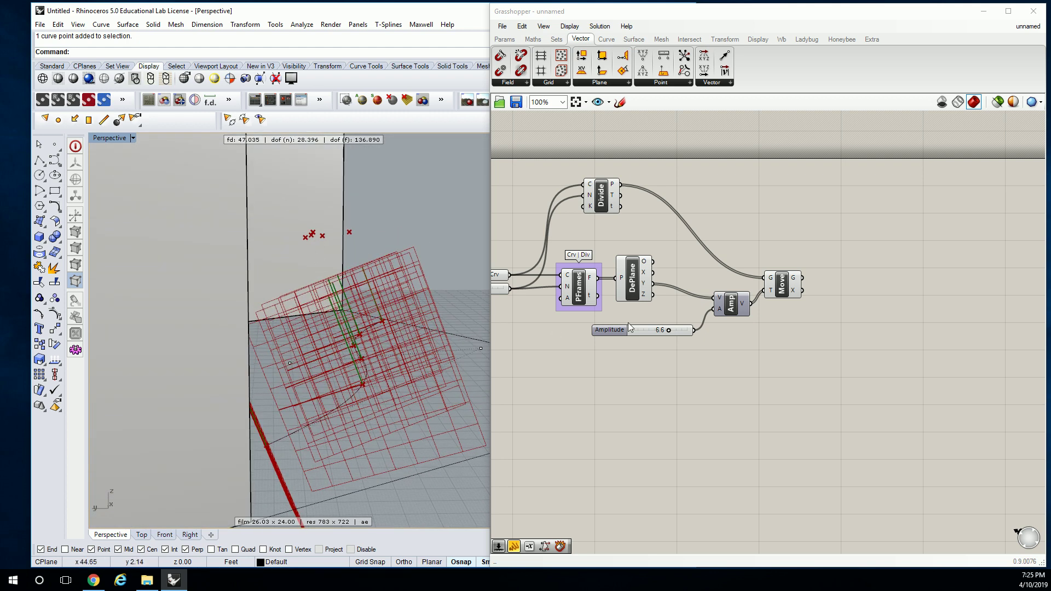
Raise the Amplitude slider to 7.5 and undo the control-point move
mouse_move(673, 332)
left_mouse_down()
mouse_move(651, 336)
mouse_move(715, 343)
mouse_move(634, 333)
mouse_move(668, 342)
left_mouse_up()
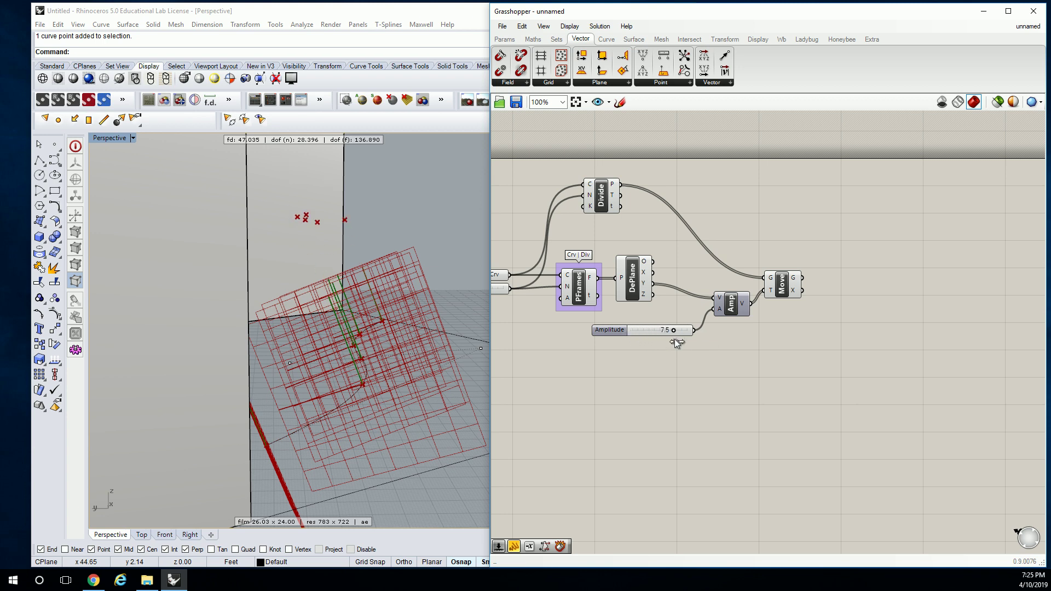
left_click(449, 426)
key("ctrl+z")
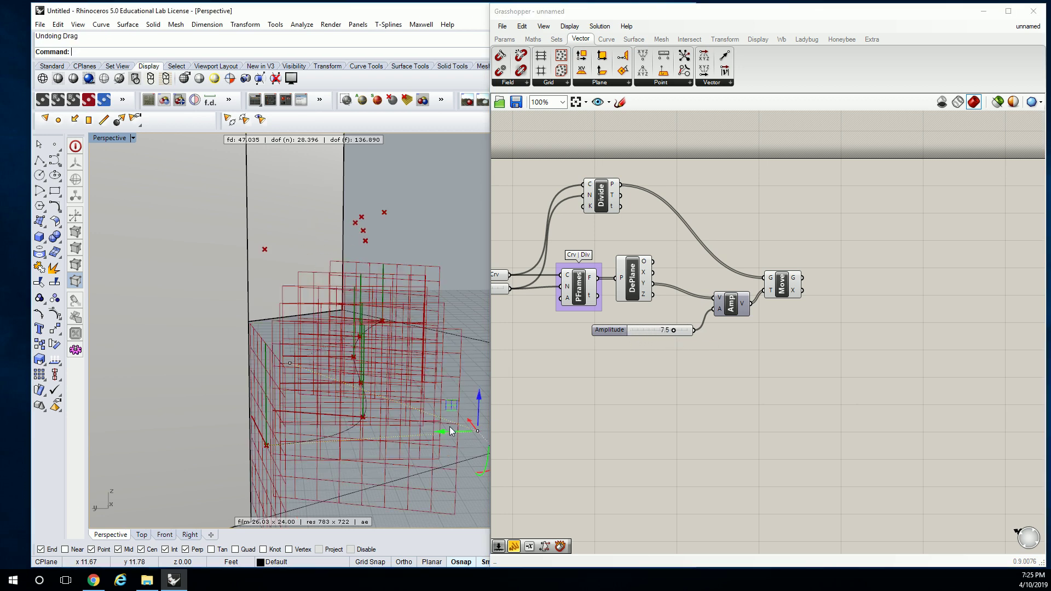
right_click_drag(431, 336, 350, 335)
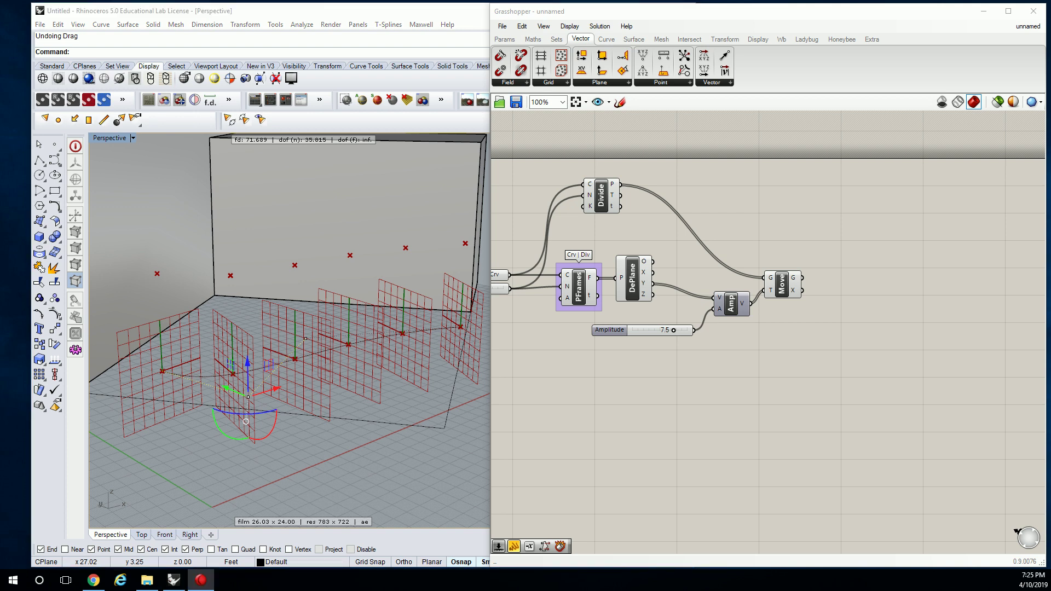
Group the Deconstruct Plane component and label the group 'Vect | Plane'
right_click(898, 288)
right_click_drag(843, 282, 892, 281)
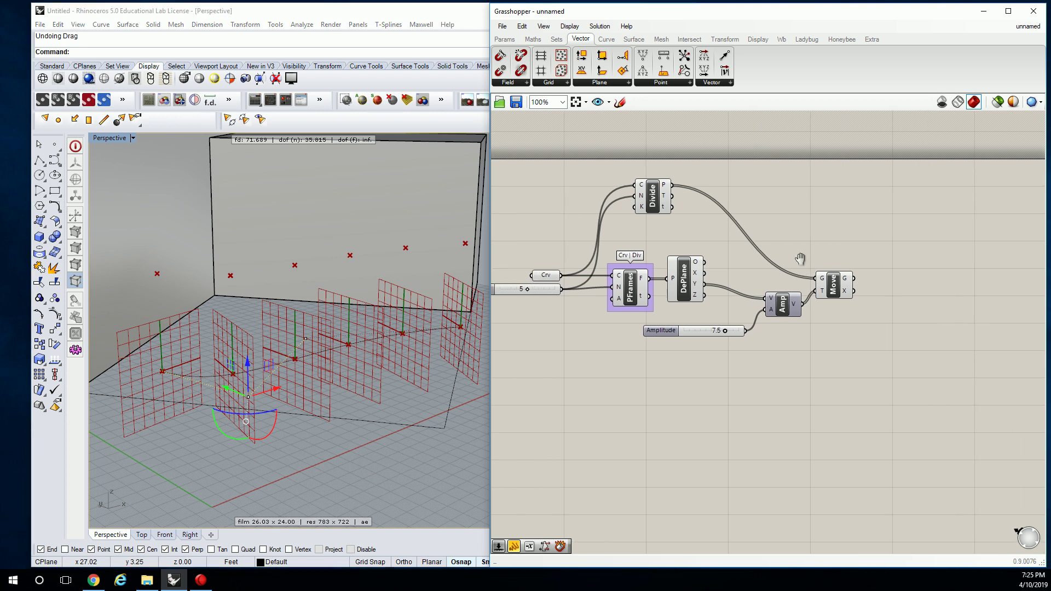
scroll(713, 238, "up", 1)
right_click_drag(713, 238, 775, 260)
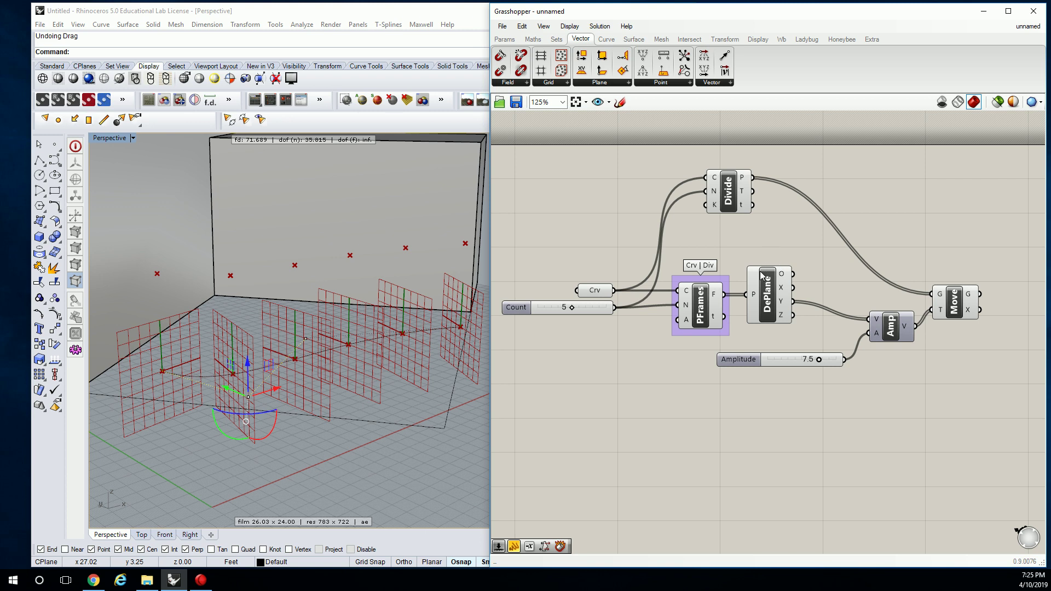
left_click(760, 277)
left_click(765, 236)
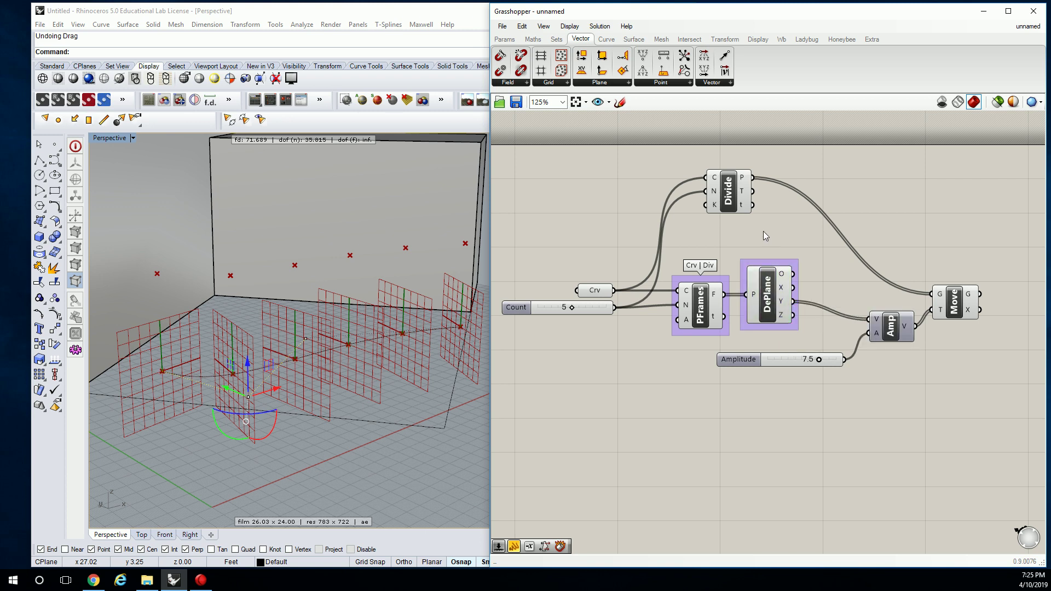
right_click_drag(785, 266, 786, 266)
right_click(788, 264)
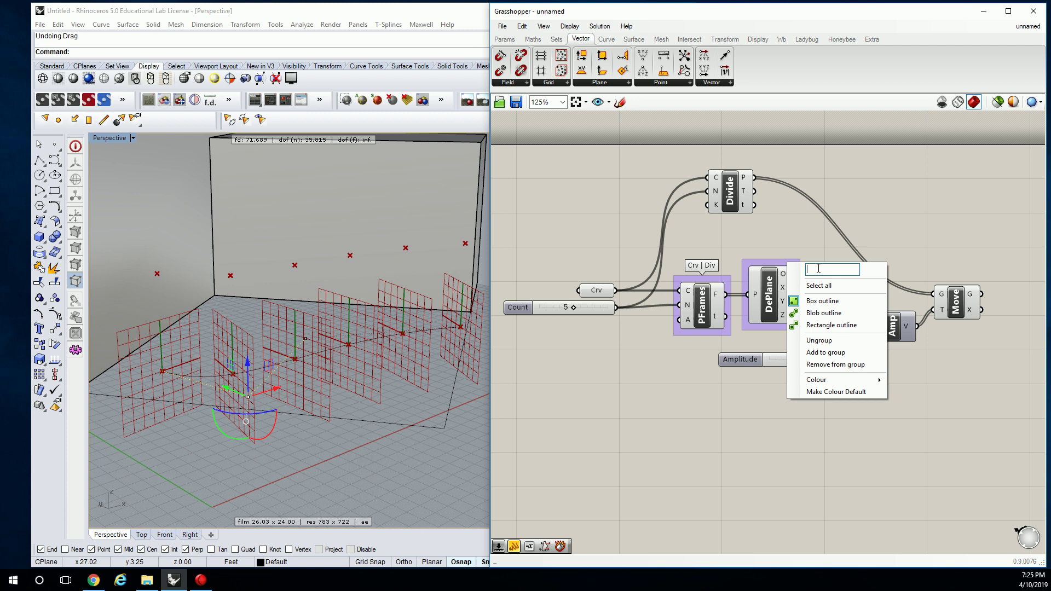
type("Vect | Plane")
left_click(863, 225)
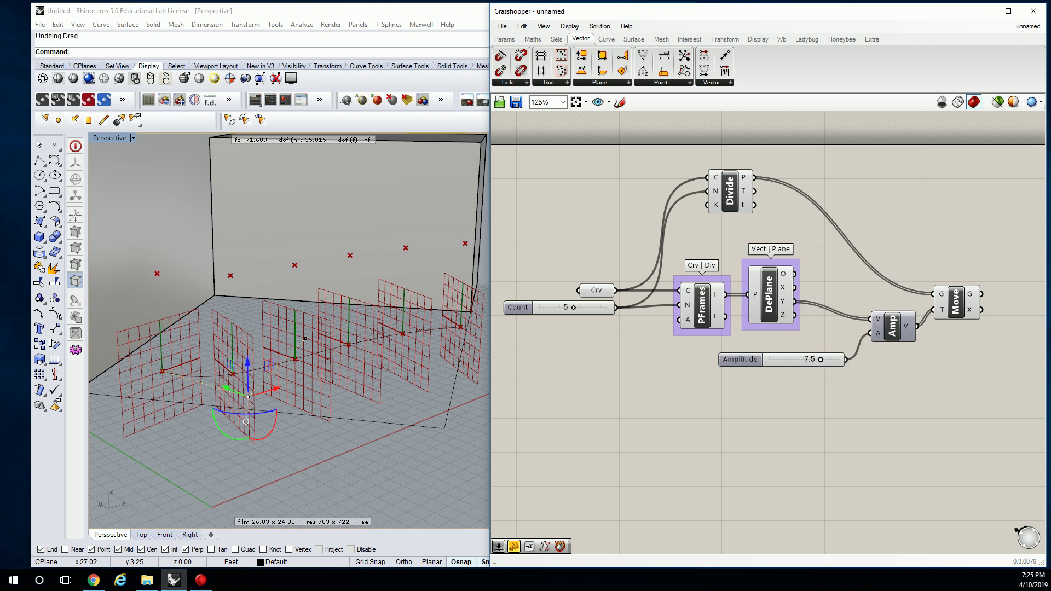